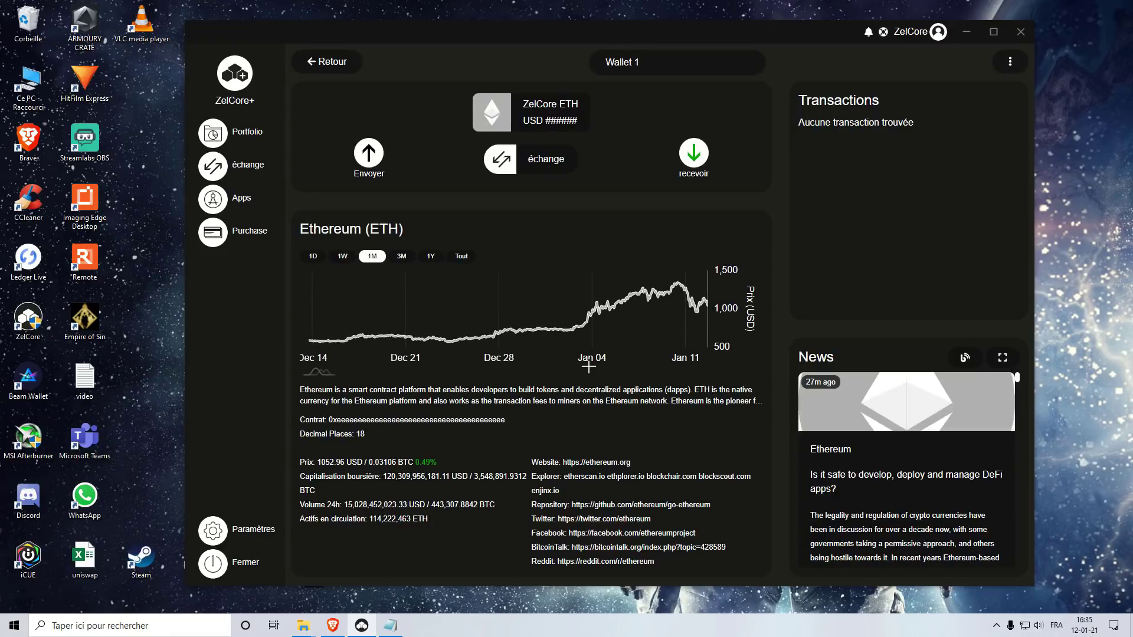
# Step: Paste the ZelCore ETH receiving address into a Notepad note, then open Wallet 1's add-assets coin list
pyautogui.click(691, 154)
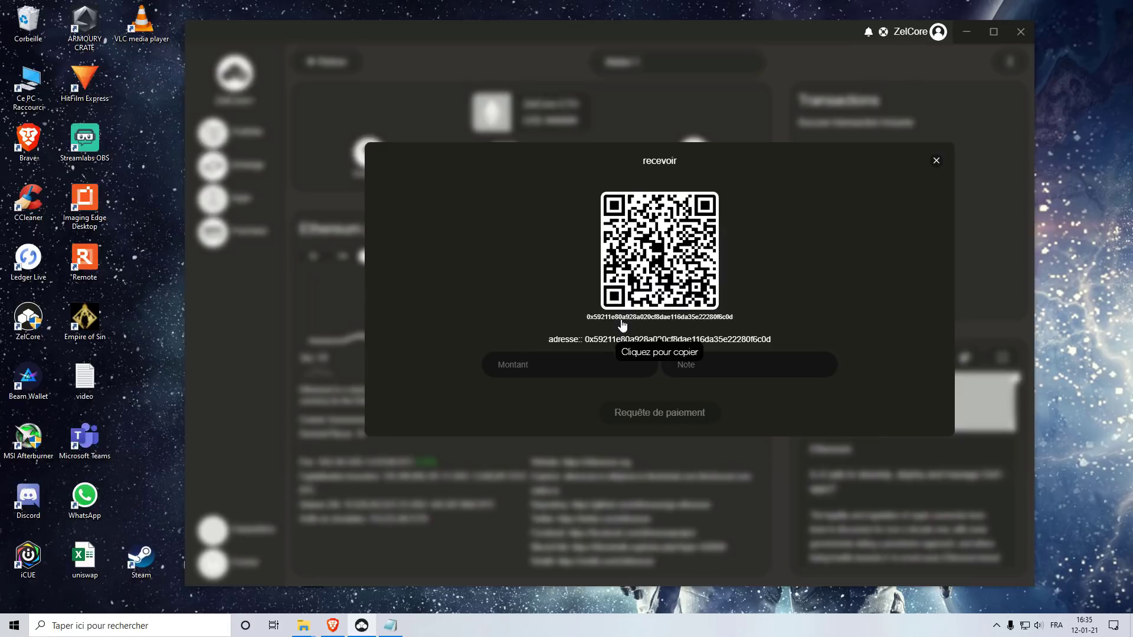
pyautogui.click(623, 324)
pyautogui.click(390, 626)
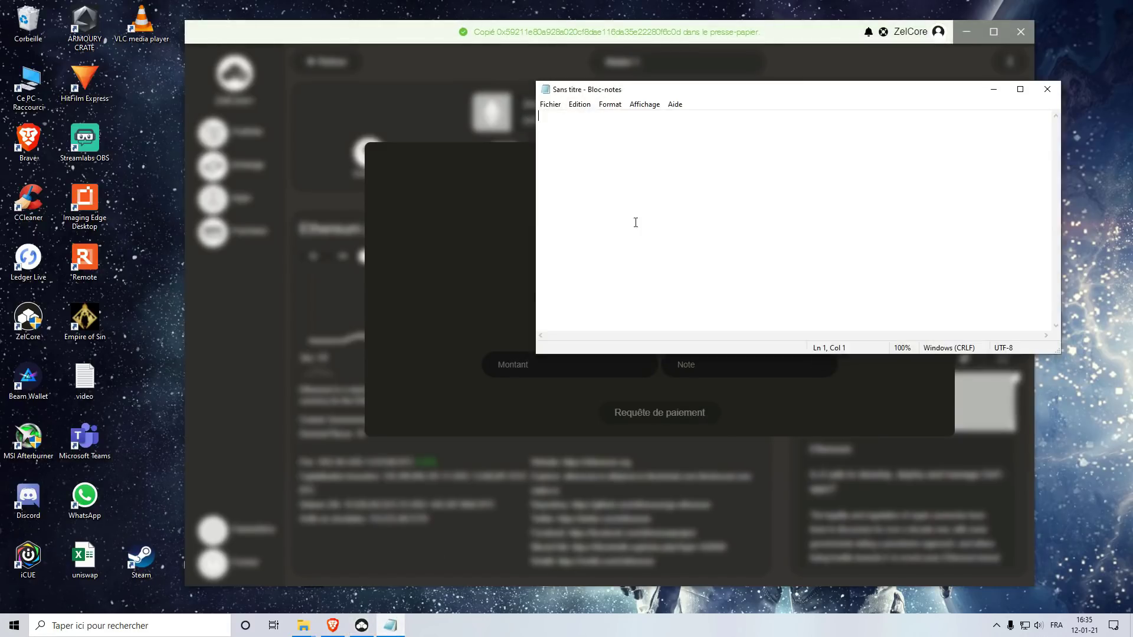
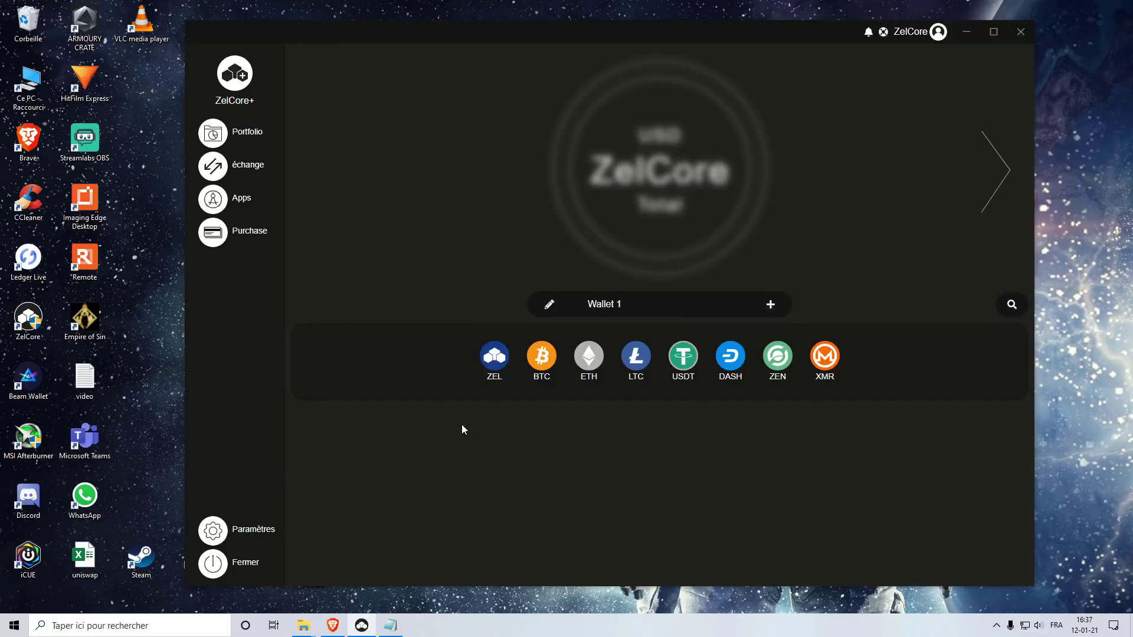
pyautogui.click(770, 305)
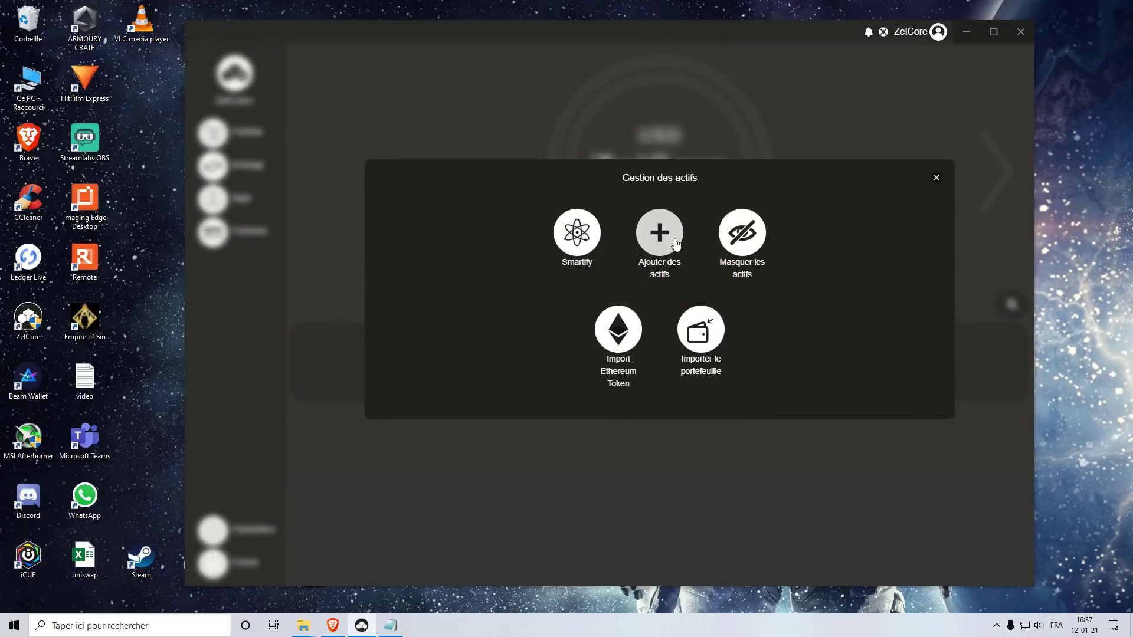
pyautogui.click(666, 236)
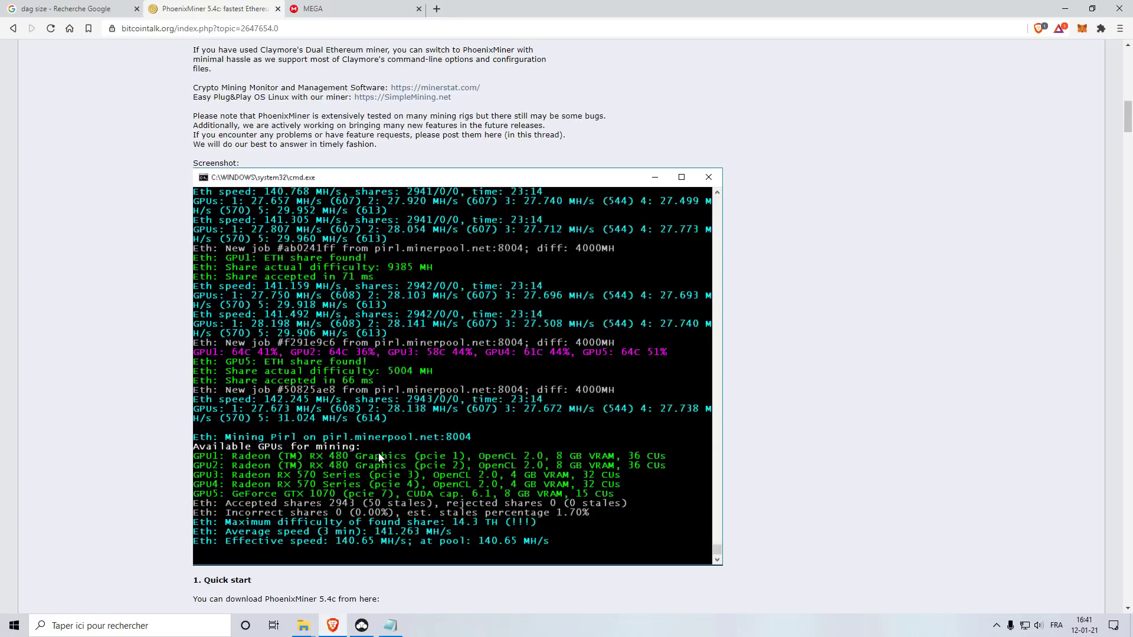
# Step: View the MEGA PhoenixMiner download folder in Brave, then minimize Brave to show the desktop
pyautogui.click(313, 11)
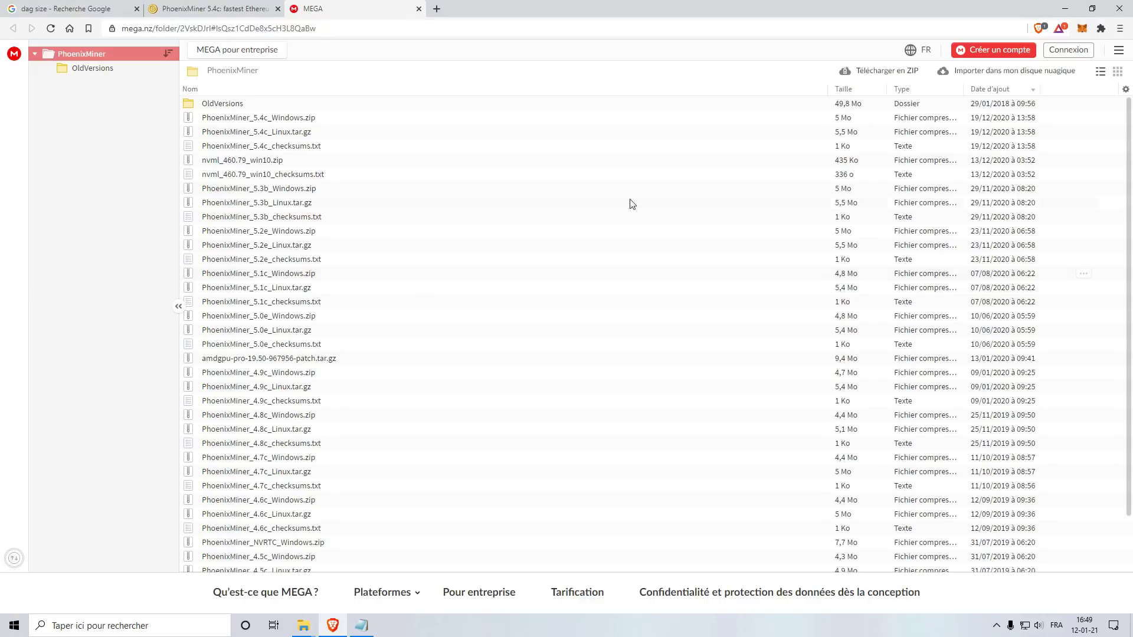
pyautogui.click(1065, 8)
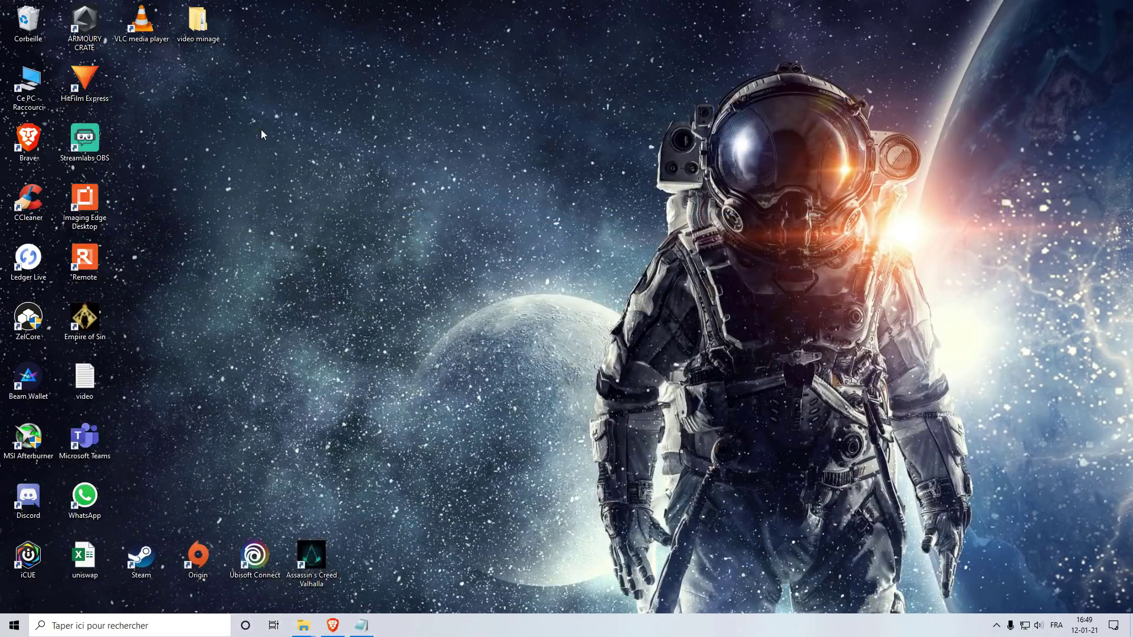
# Step: Open the video minage folder, then search 'vir' to reach Windows Security's virus and threat protection
pyautogui.doubleClick(201, 29)
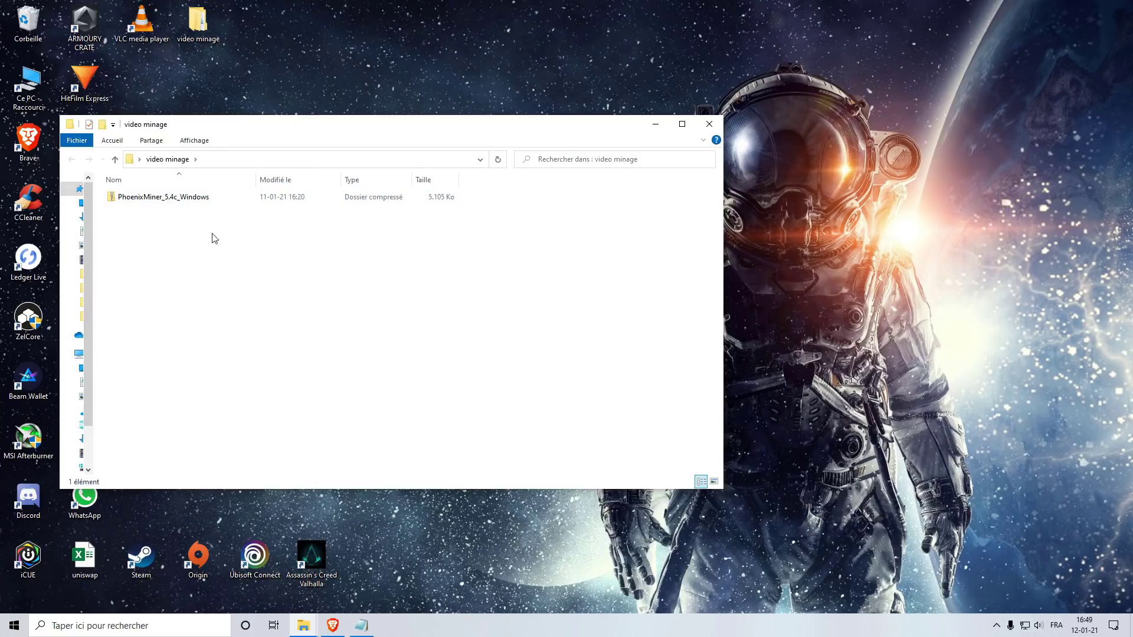
pyautogui.click(149, 625)
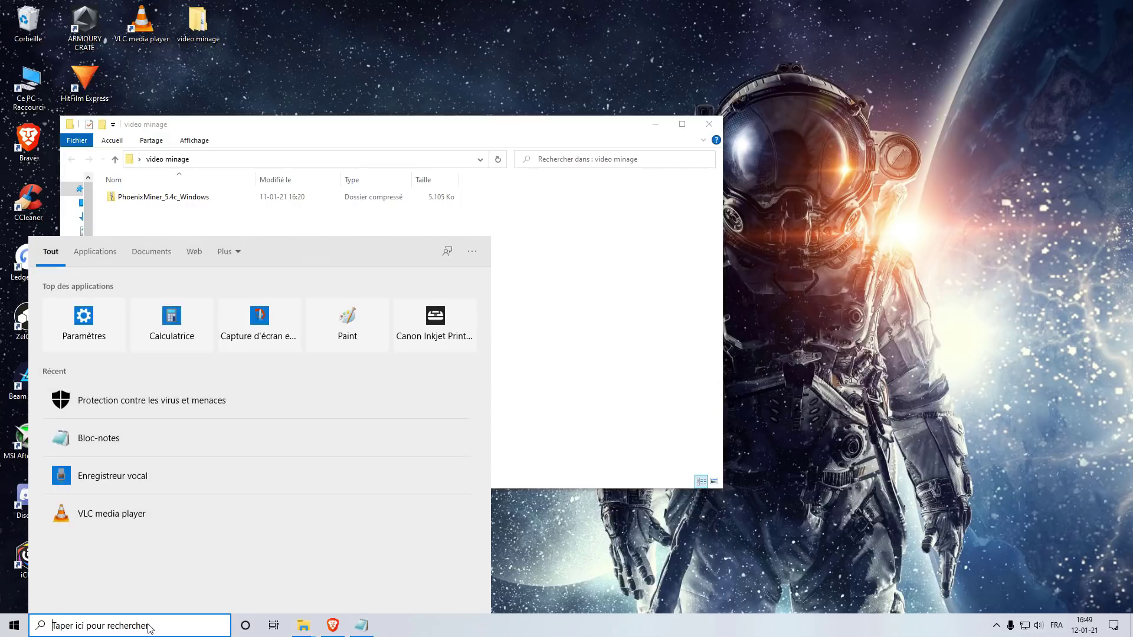
pyautogui.write('vir')
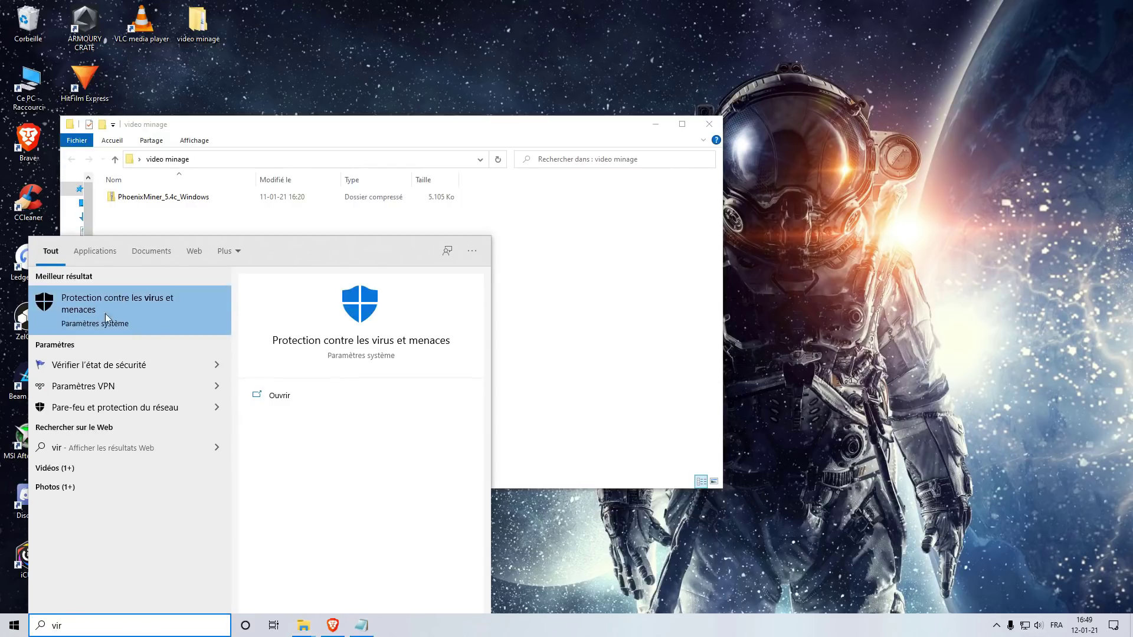
pyautogui.click(130, 310)
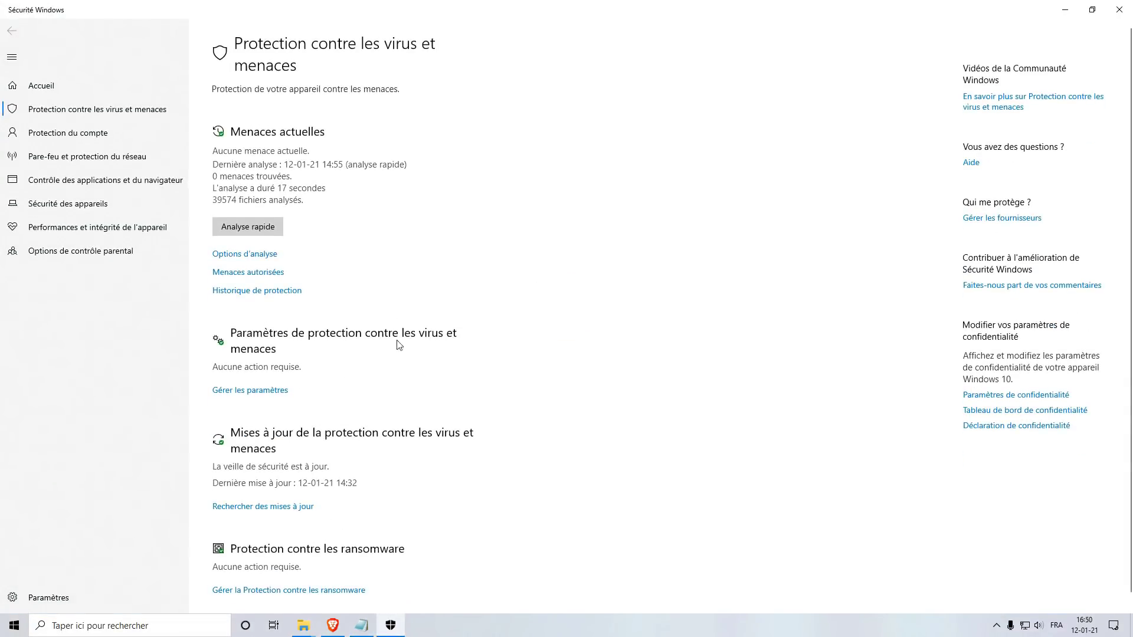
# Step: Add Bureau\video minage as a folder exclusion in Microsoft Defender's virus protection settings
pyautogui.click(251, 391)
pyautogui.scroll(-5, 373, 339)
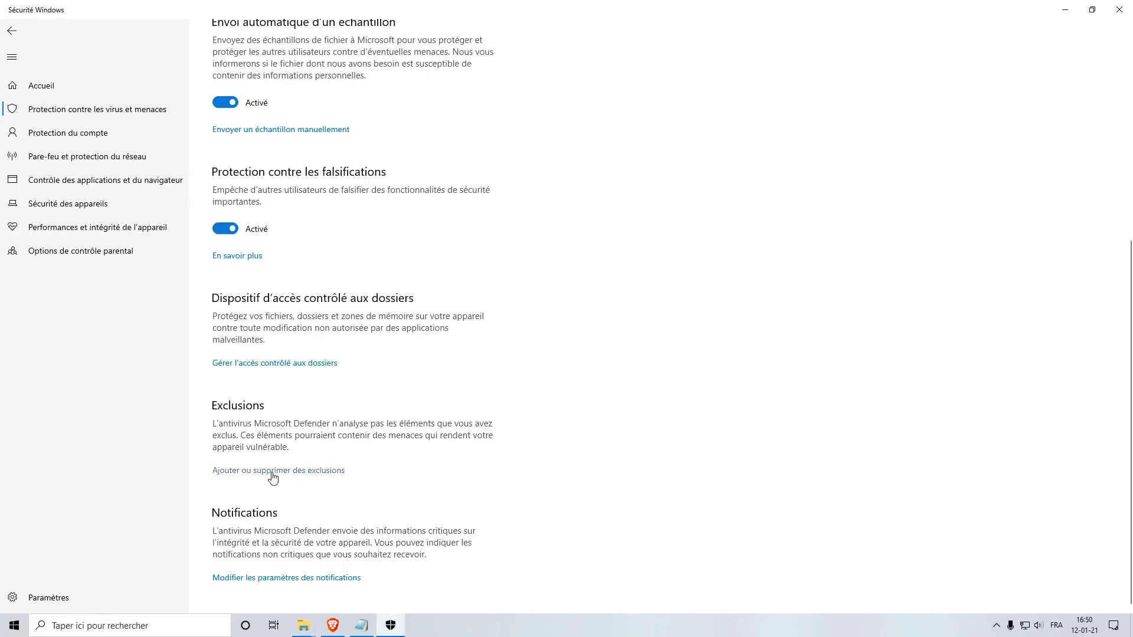
pyautogui.click(273, 477)
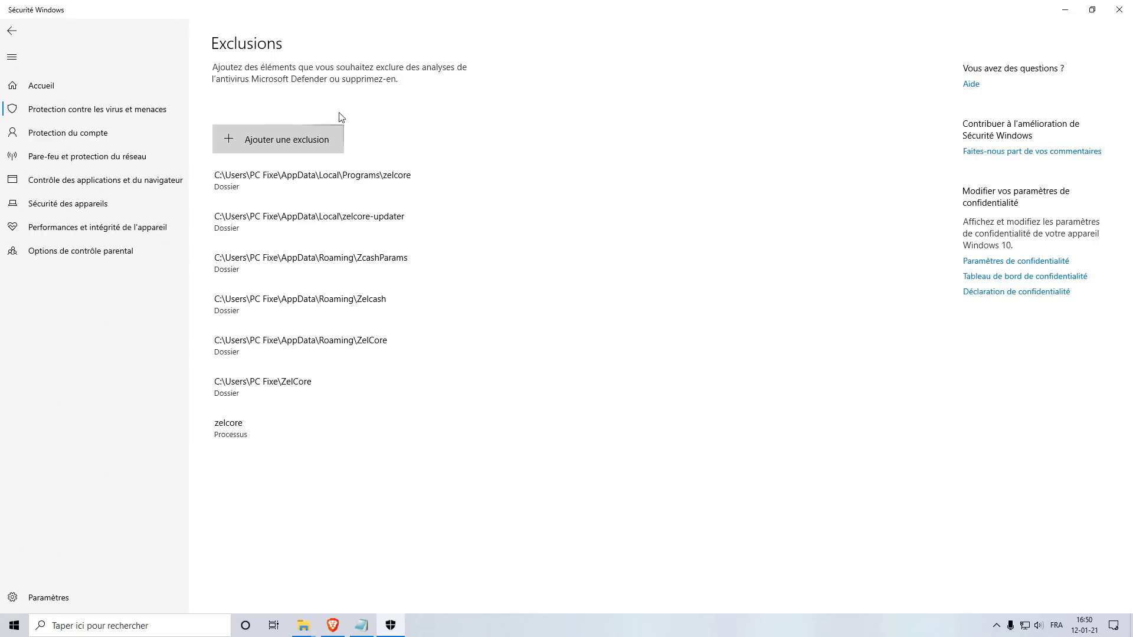
pyautogui.click(284, 146)
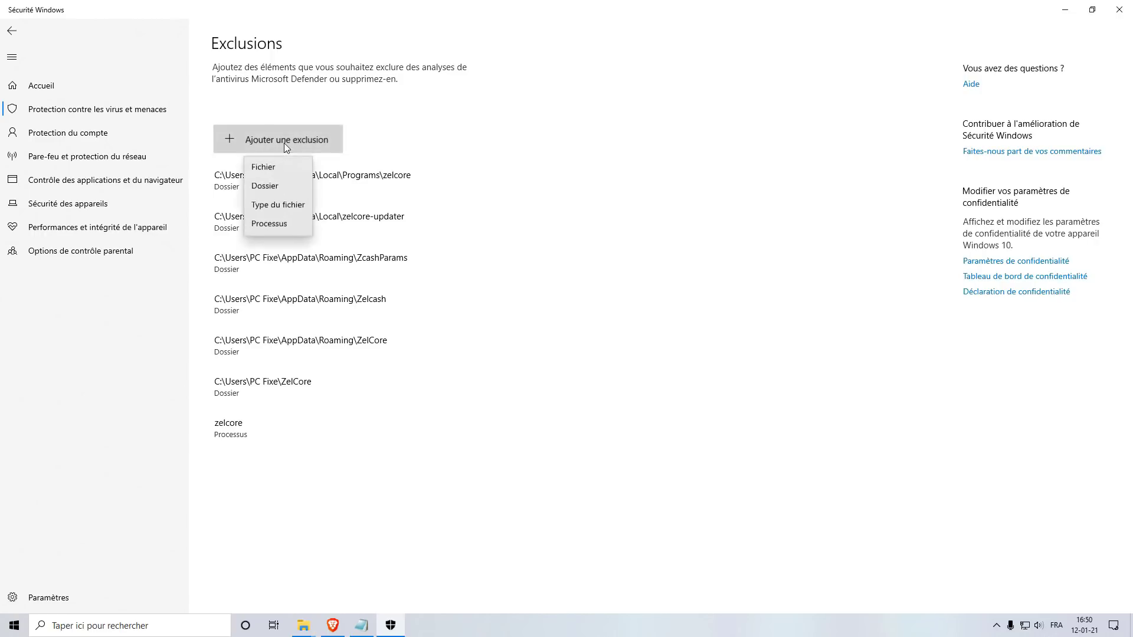
pyautogui.click(284, 190)
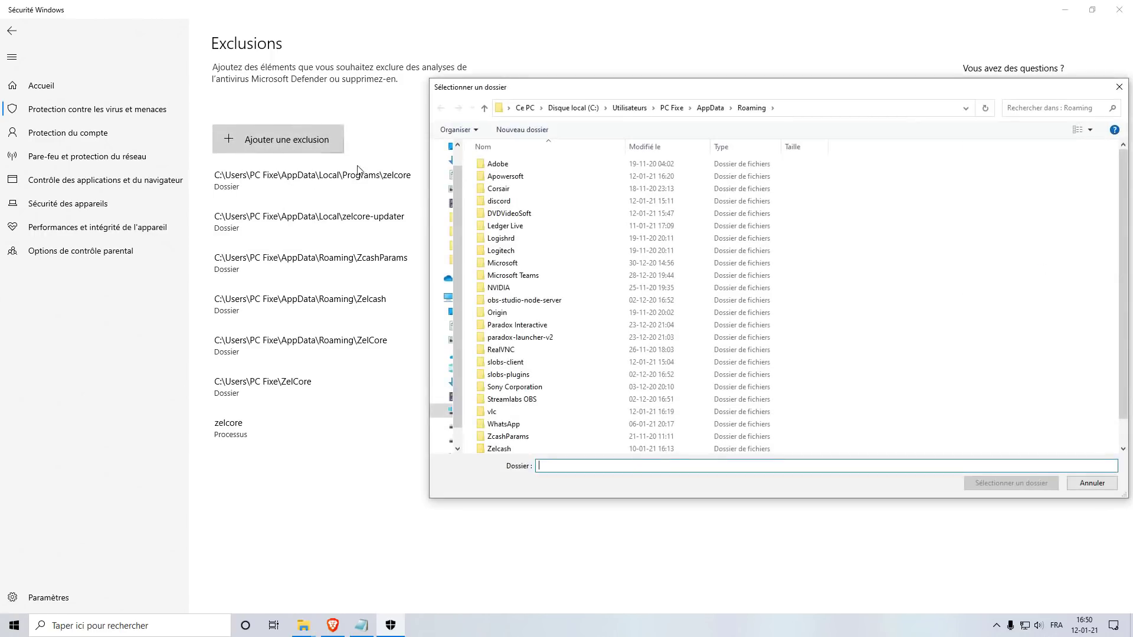
pyautogui.click(530, 108)
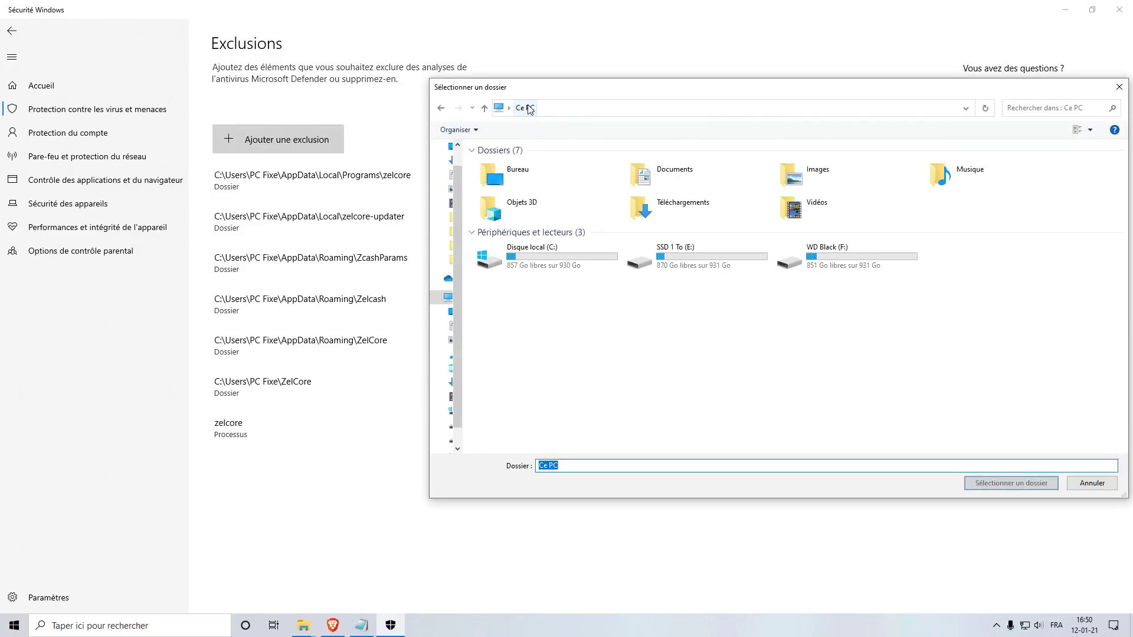
pyautogui.doubleClick(523, 175)
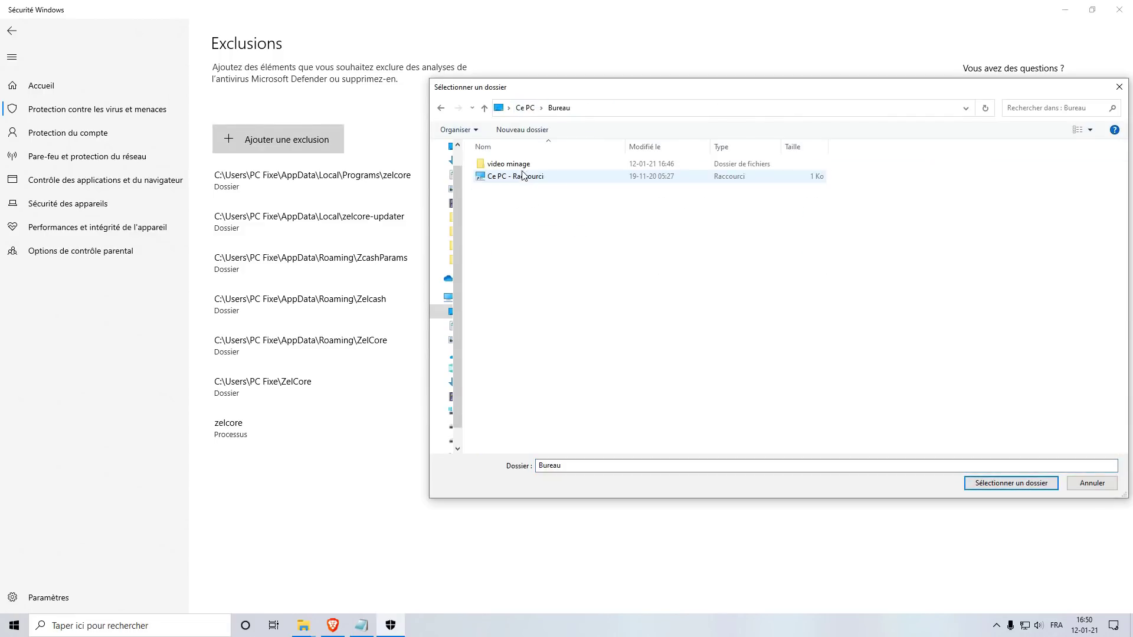
pyautogui.doubleClick(523, 168)
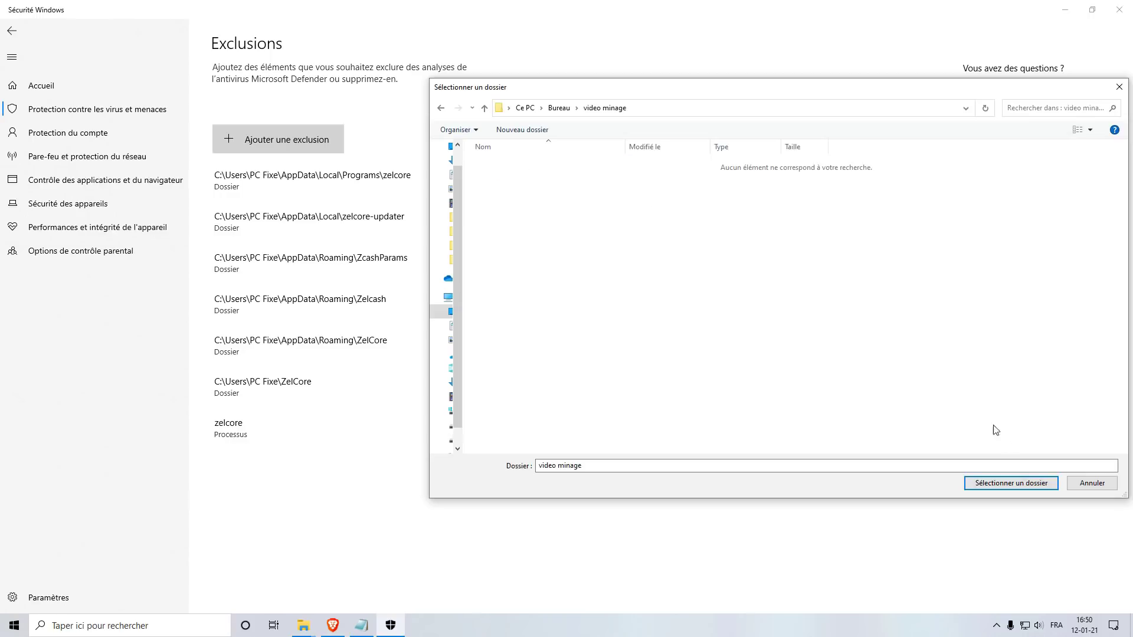
pyautogui.click(1019, 486)
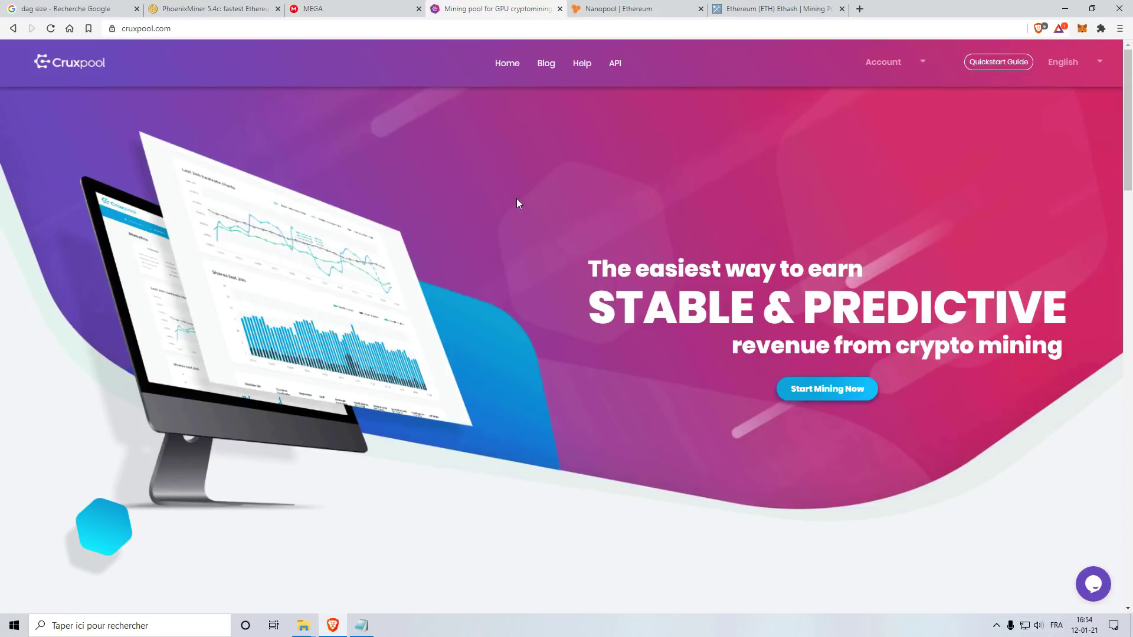
# Step: Check the MiningPoolStats ranking, then select Nanopool's Europe hosts eth-eu1 and eth-eu2.nanopool.org
pyautogui.click(649, 9)
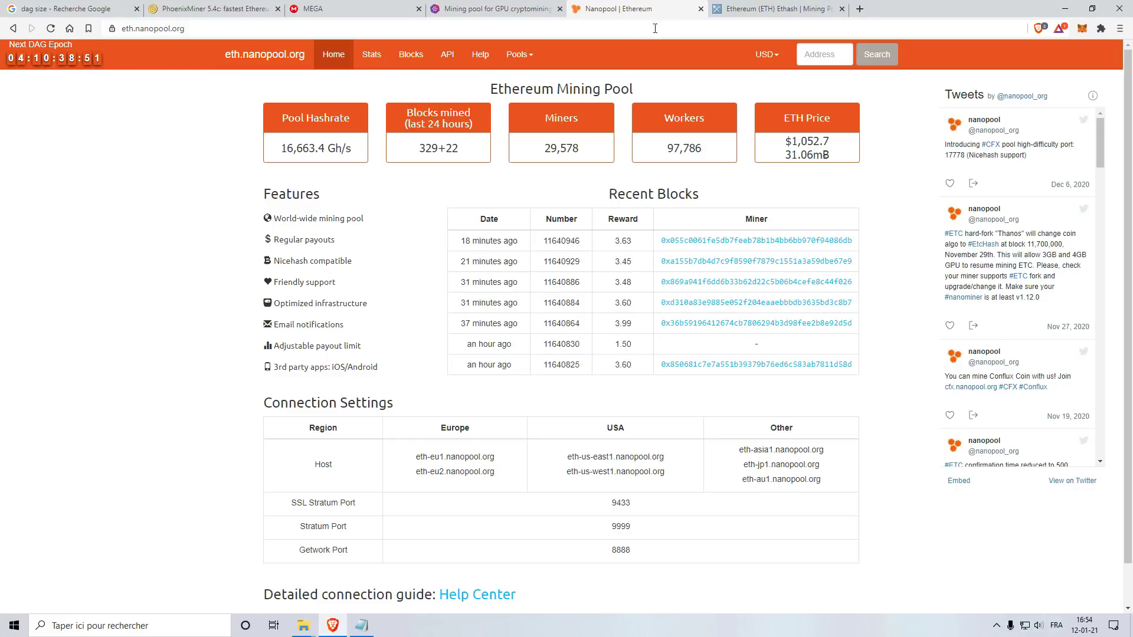
pyautogui.click(754, 5)
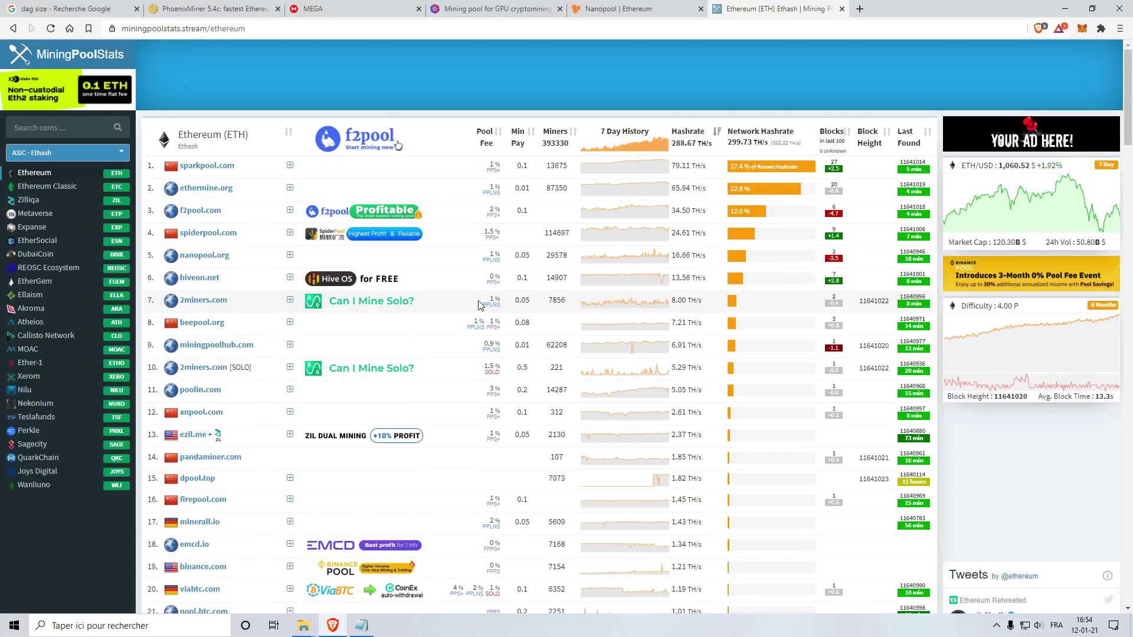
pyautogui.scroll(-1, 479, 305)
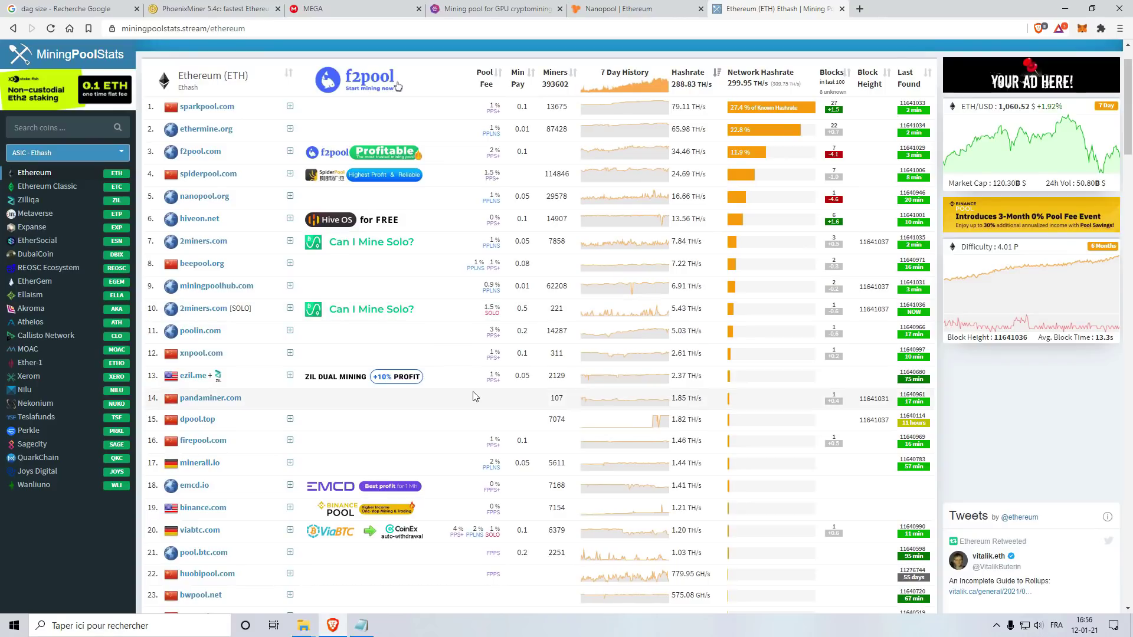
pyautogui.hotkey('ctrl', 'pageup')
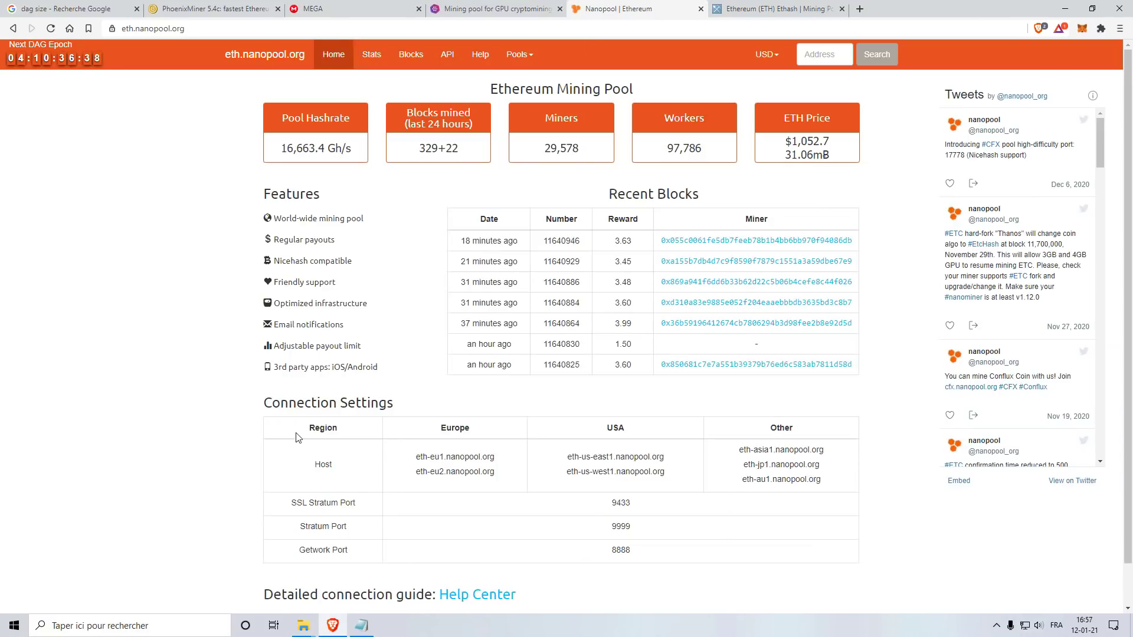
pyautogui.moveTo(416, 459); pyautogui.dragTo(515, 485)
pyautogui.hotkey('ctrl', 'c')
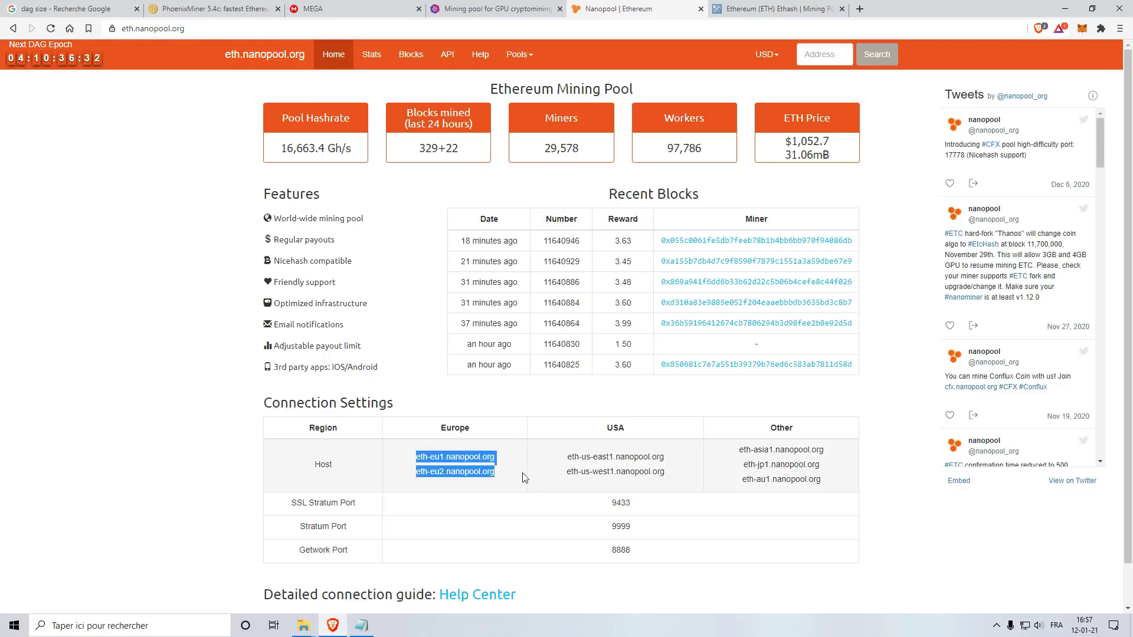
# Step: Paste the Nanopool Europe host names and SSL port 9433 into the scratch notes, then minimize Brave
pyautogui.click(361, 625)
pyautogui.hotkey('ctrl', 'v')
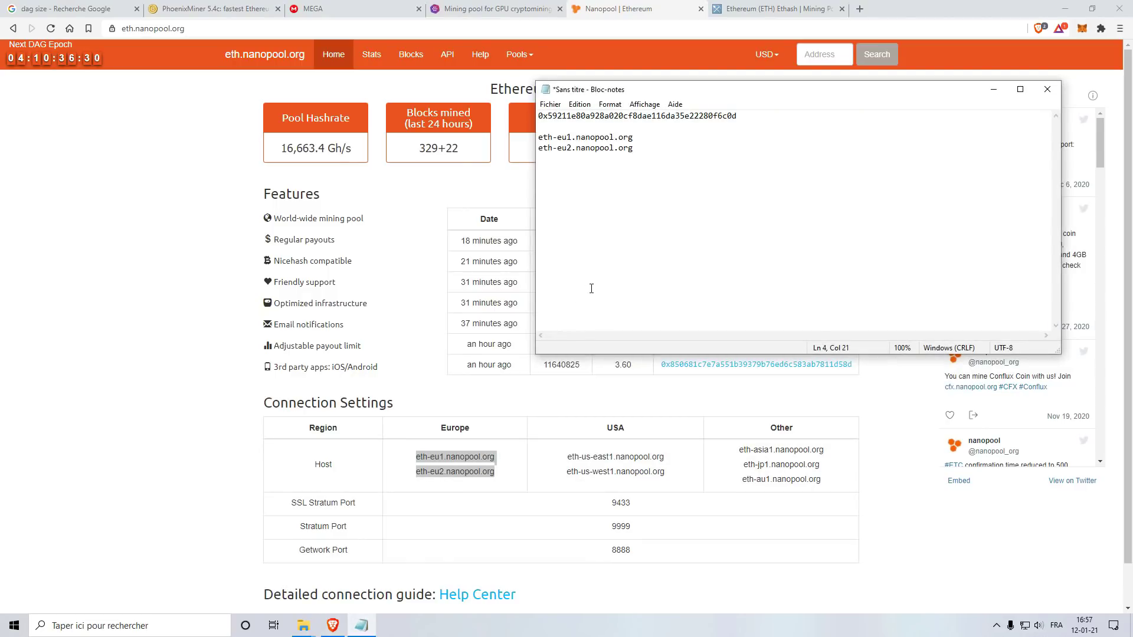
pyautogui.write('9433')
pyautogui.click(204, 407)
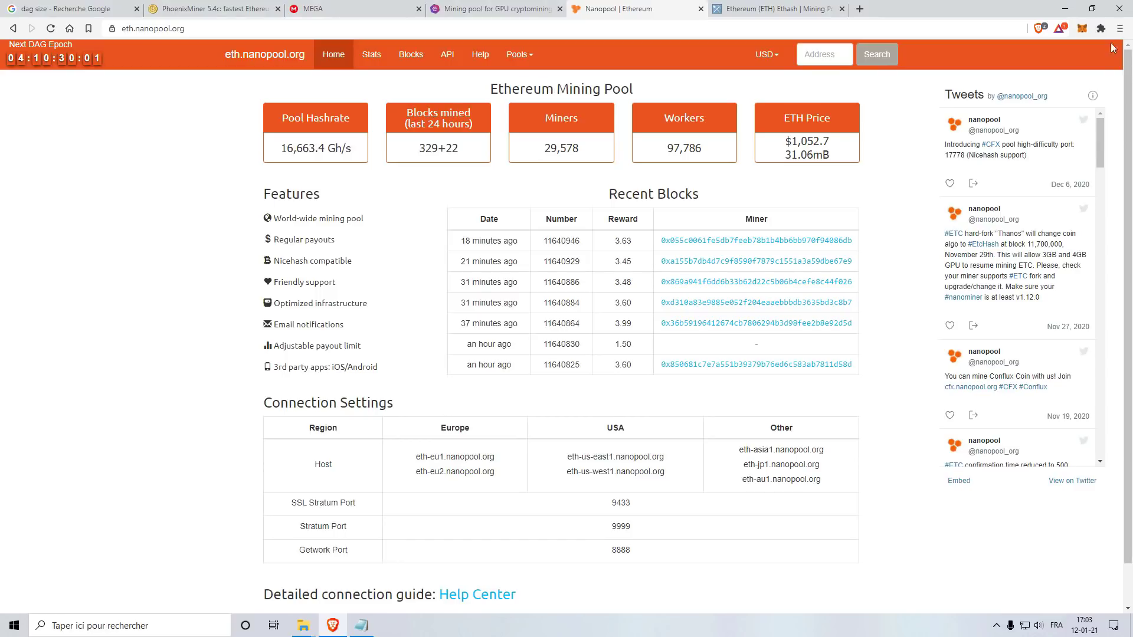
pyautogui.click(1066, 9)
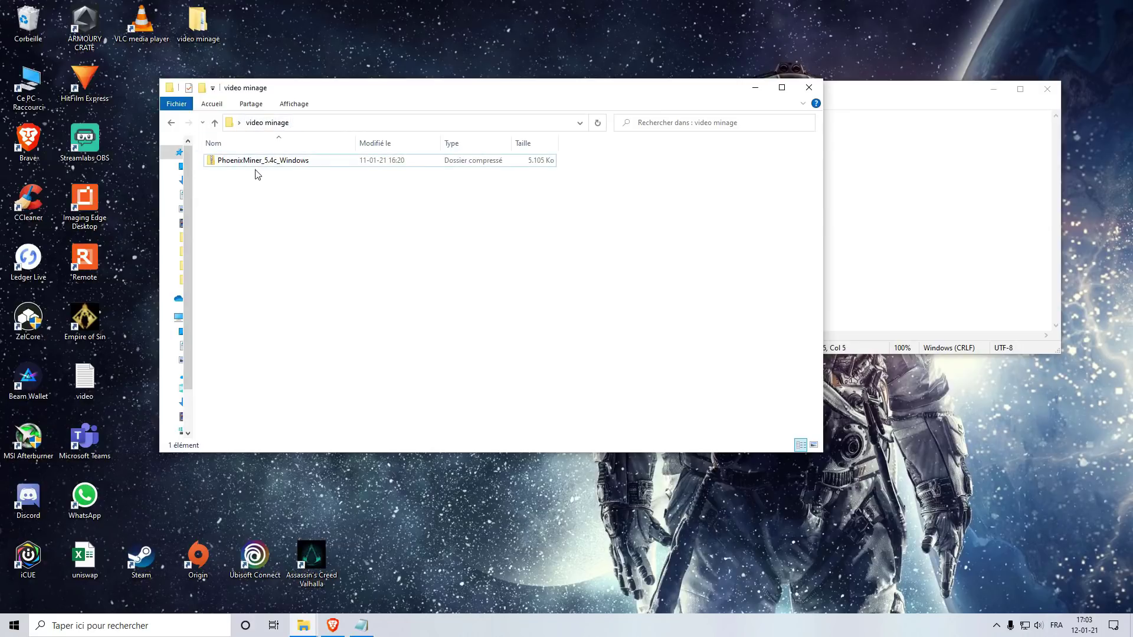
# Step: Extract the PhoenixMiner_5.4c_Windows zip into its suggested folder
pyautogui.click(241, 165)
pyautogui.rightClick(237, 162)
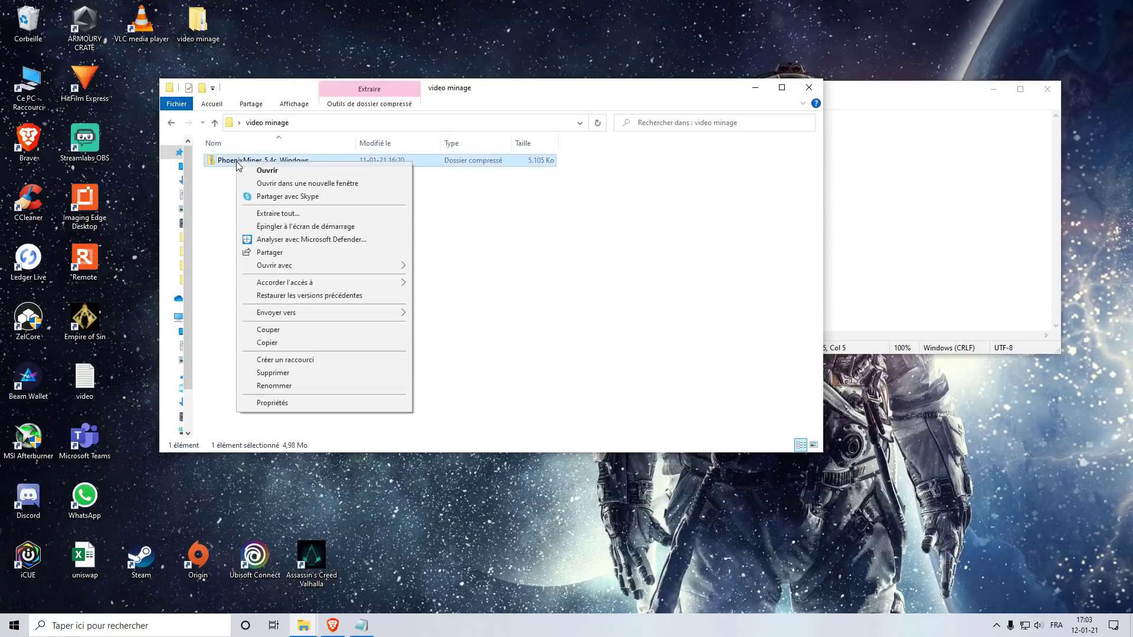
pyautogui.click(298, 213)
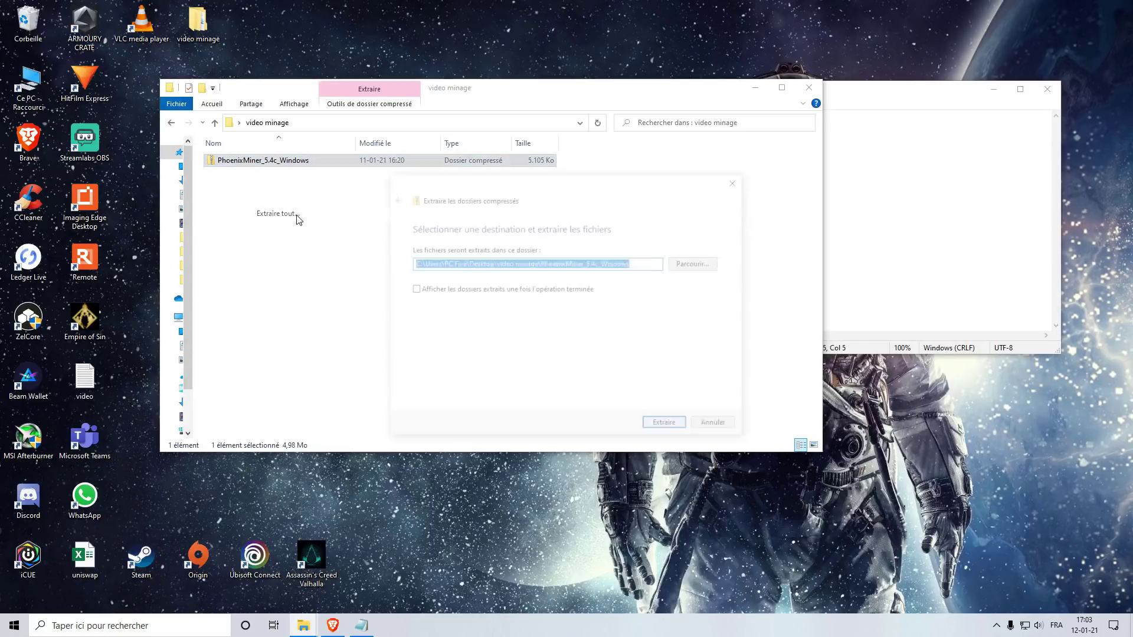
pyautogui.click(667, 424)
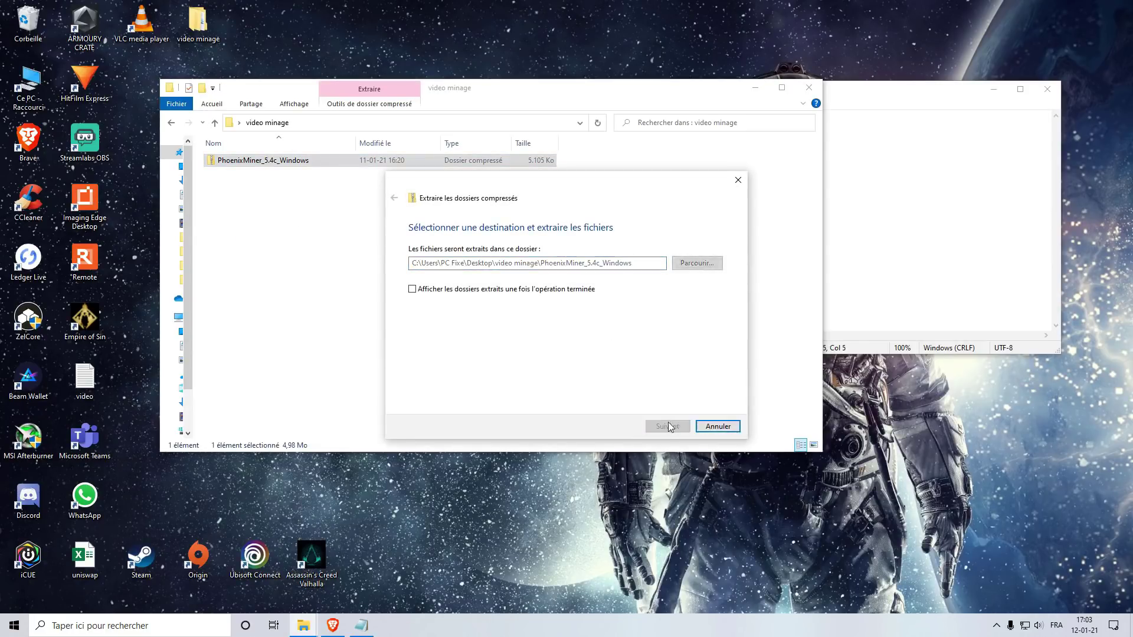
# Step: Open the inner PhoenixMiner_5.4c_Windows folder and edit start_miner in Notepad
pyautogui.click(276, 254)
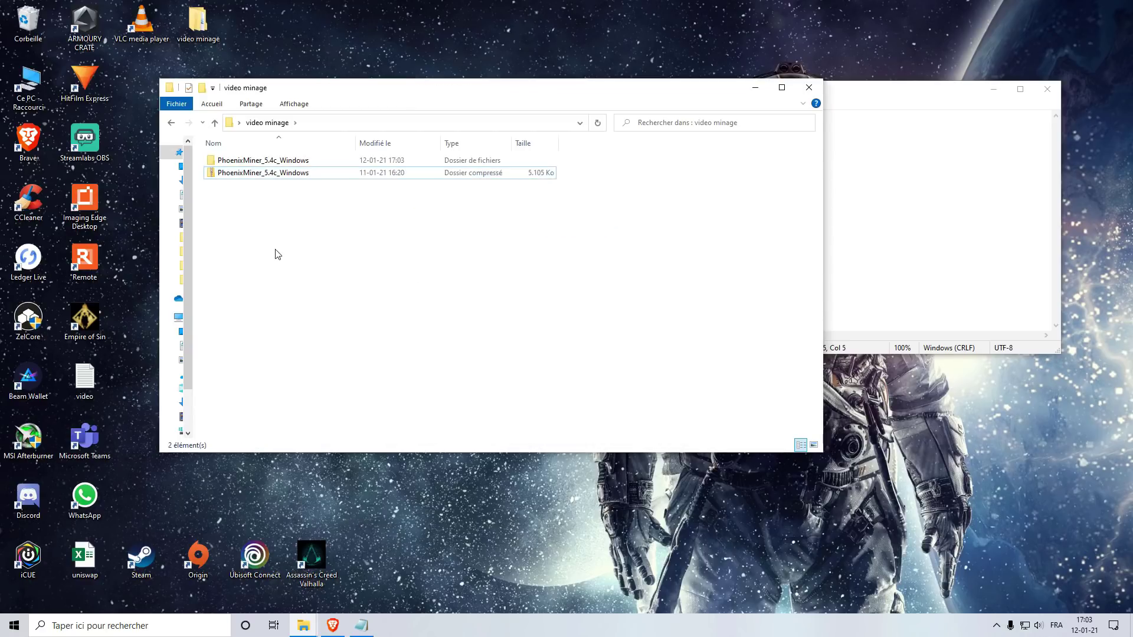
pyautogui.doubleClick(261, 165)
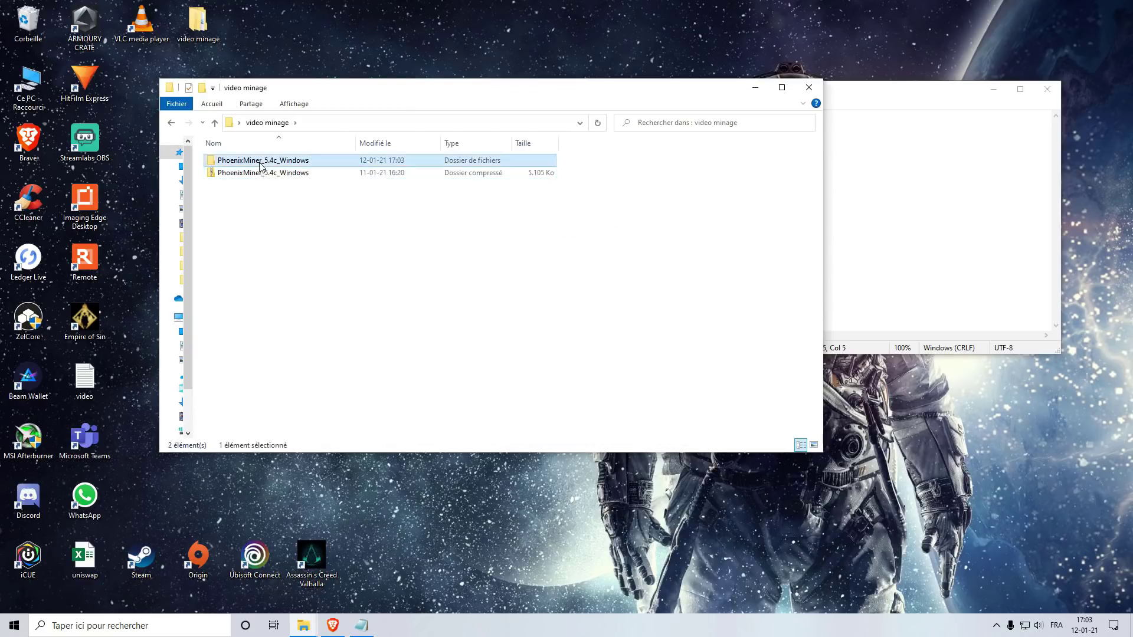
pyautogui.click(262, 167)
pyautogui.doubleClick(260, 163)
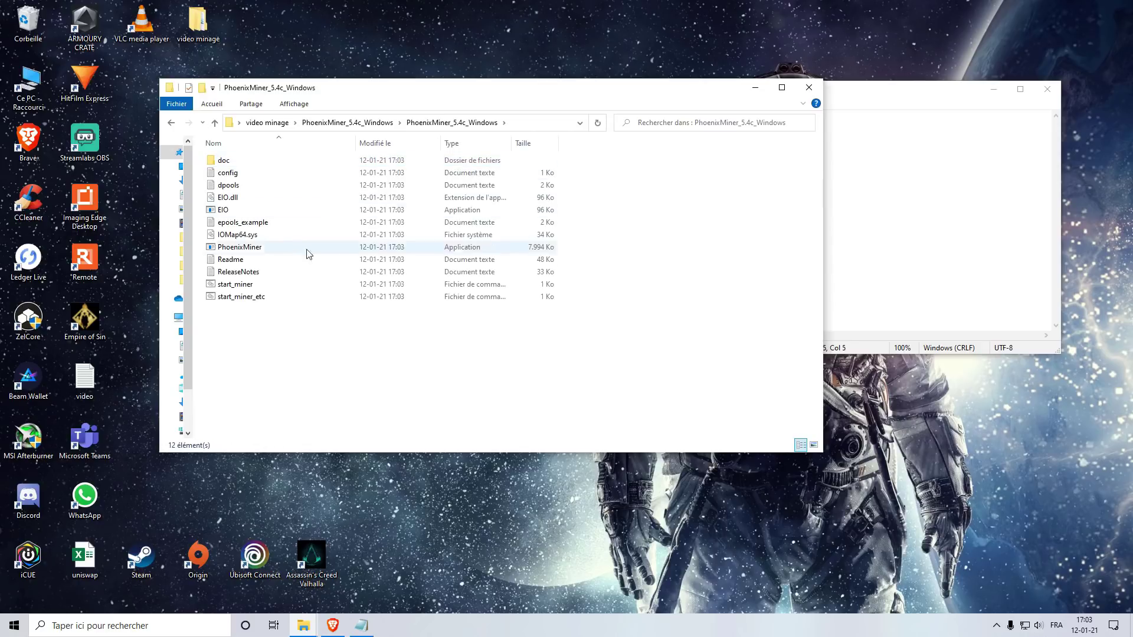
pyautogui.rightClick(235, 287)
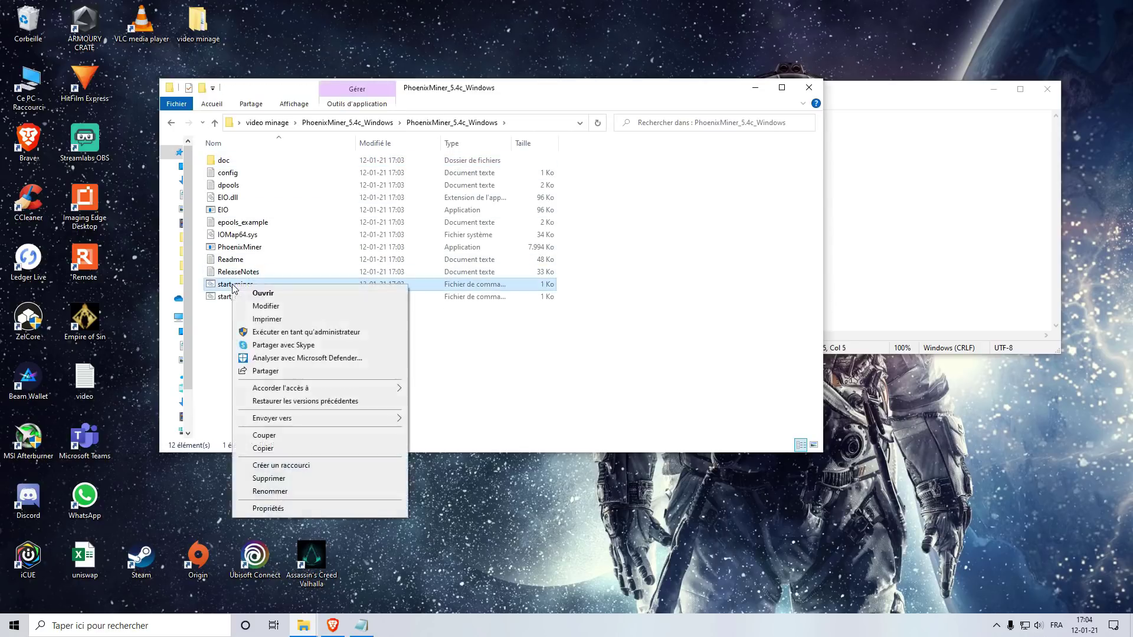
pyautogui.click(280, 306)
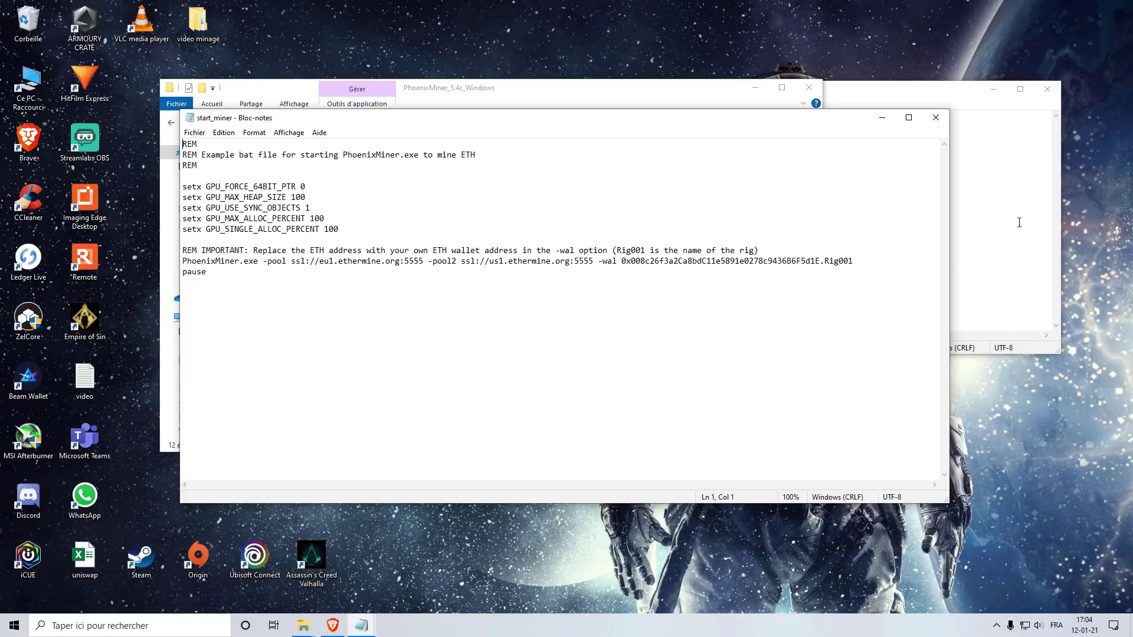
# Step: Change the primary pool from eu1.ethermine.org:5555 to eth-eu1.nanopool.org:9433
pyautogui.click(917, 99)
pyautogui.moveTo(641, 137); pyautogui.dragTo(541, 139)
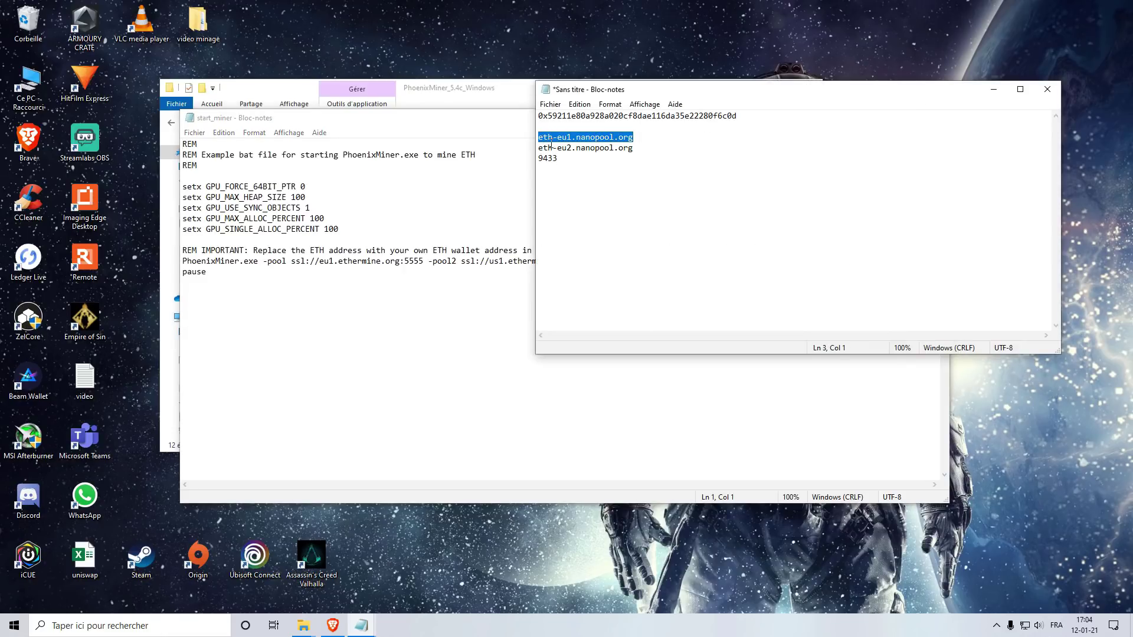
pyautogui.click(337, 290)
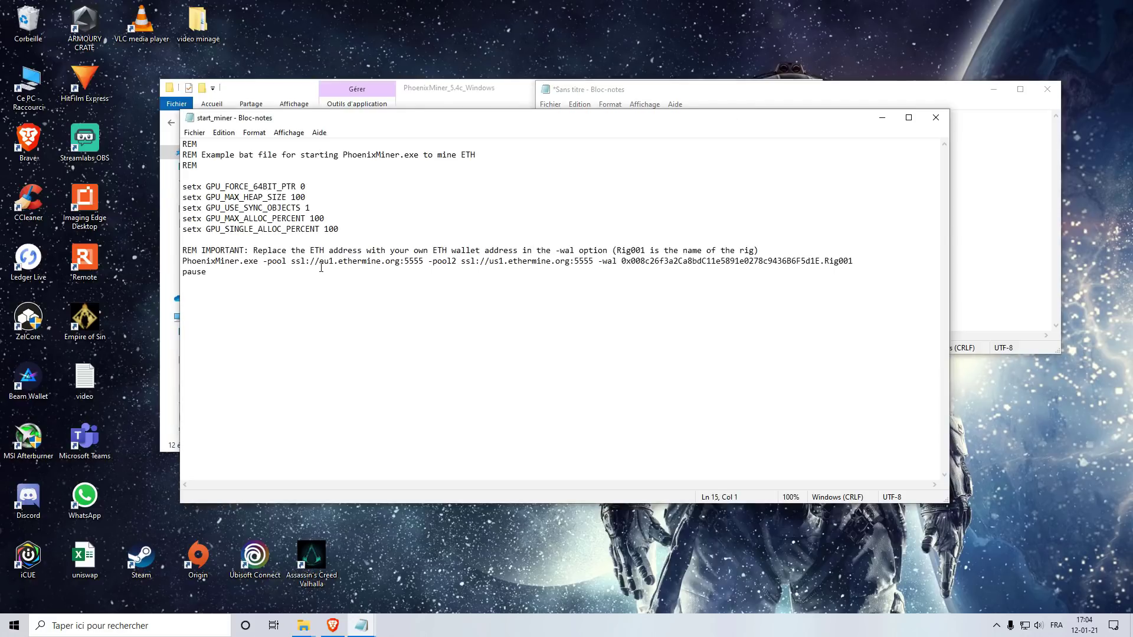
pyautogui.moveTo(322, 262); pyautogui.dragTo(399, 263)
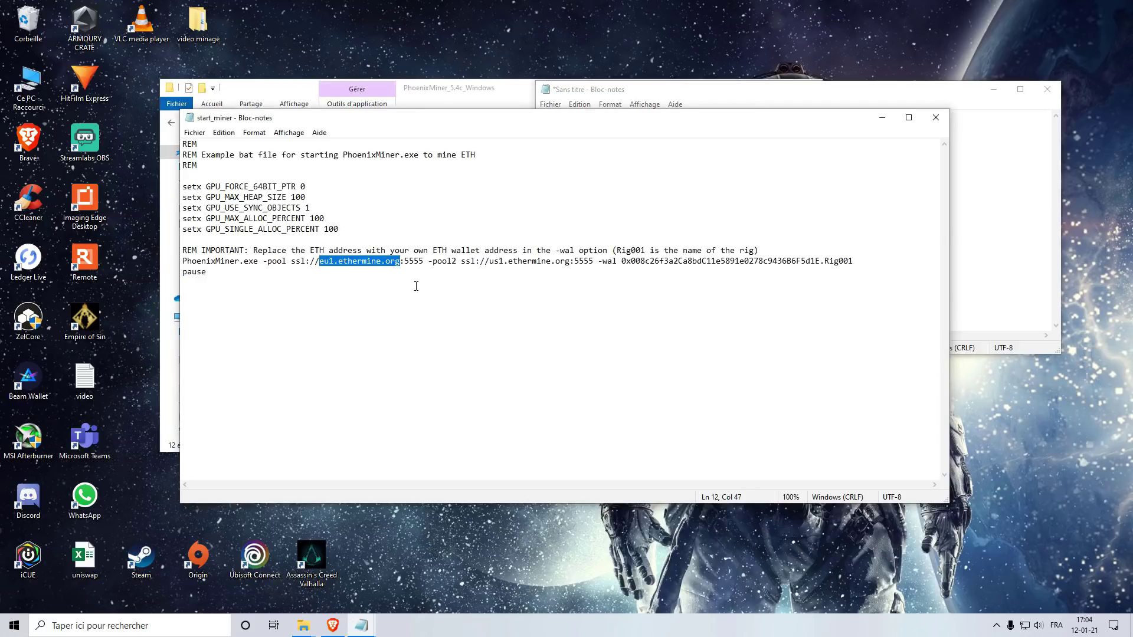
pyautogui.write('eth-eu1.nanopool.org')
pyautogui.click(439, 262)
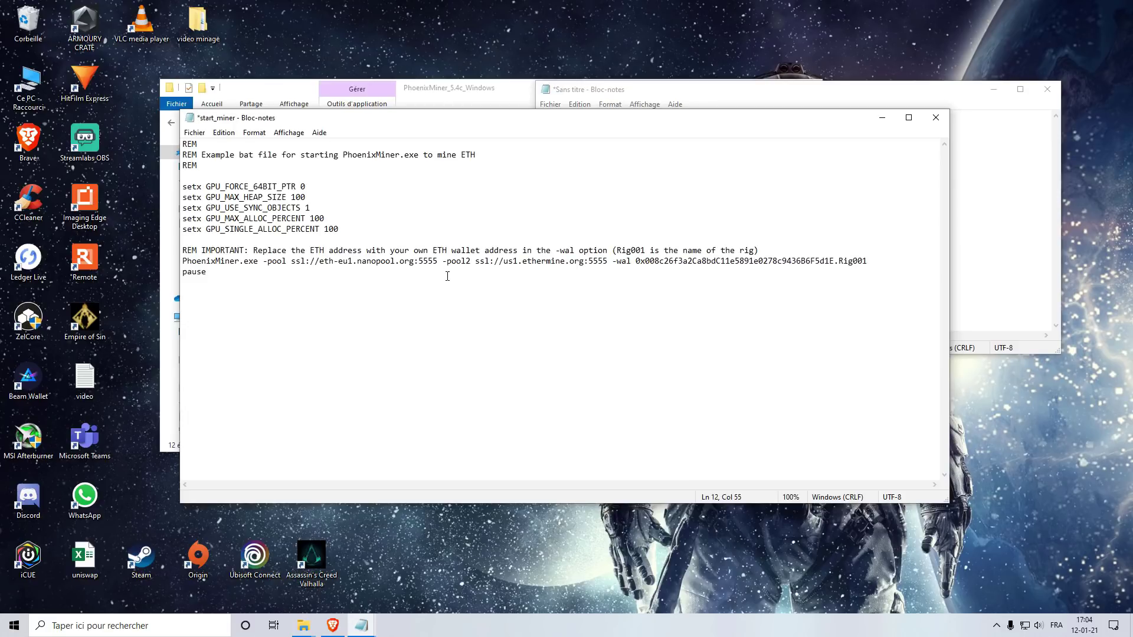
pyautogui.press('BackSpace')
pyautogui.press('BackSpace')
pyautogui.press('BackSpace')
pyautogui.press('BackSpace')
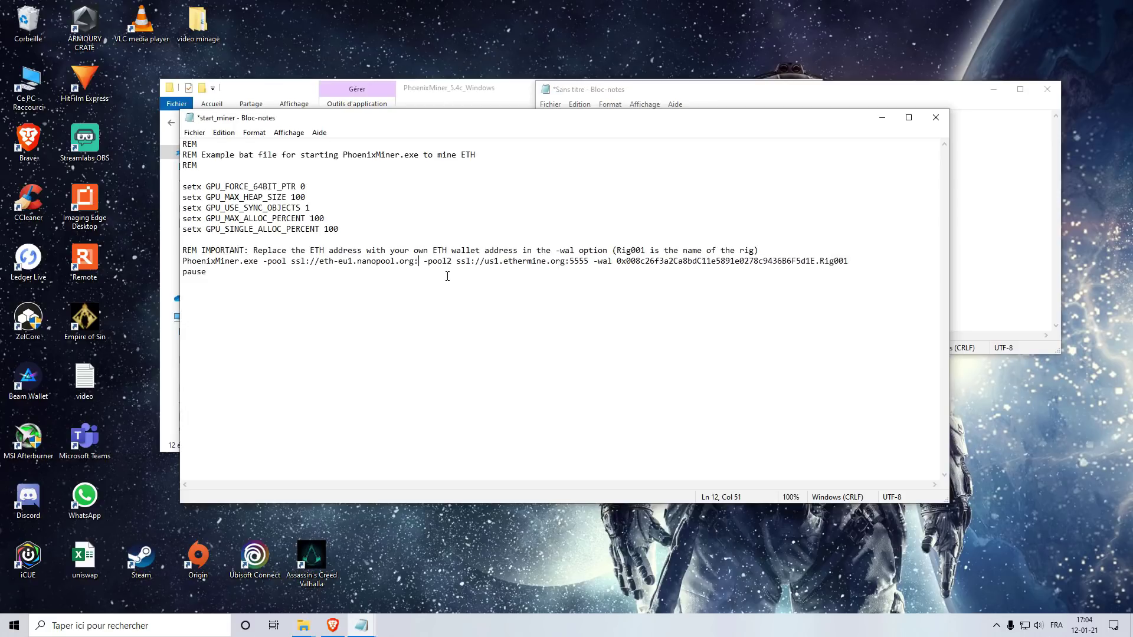
pyautogui.write('9433')
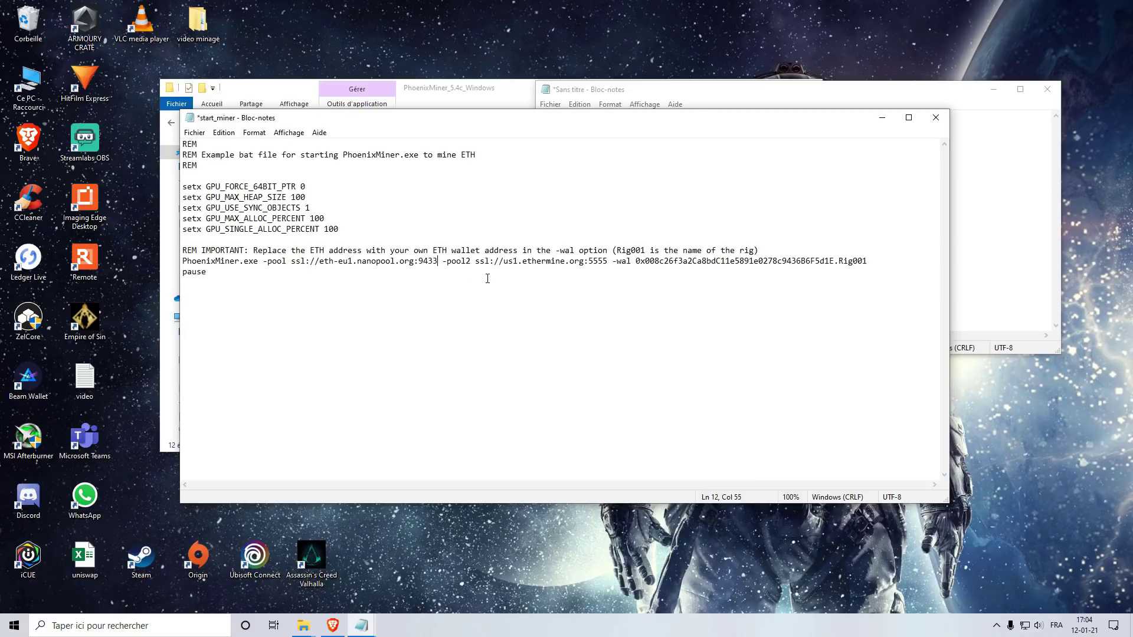
# Step: Change the backup pool from us1.ethermine.org:5555 to eth-eu2.nanopool.org:9433
pyautogui.click(778, 96)
pyautogui.moveTo(633, 148); pyautogui.dragTo(539, 148)
pyautogui.hotkey('ctrl', 'c')
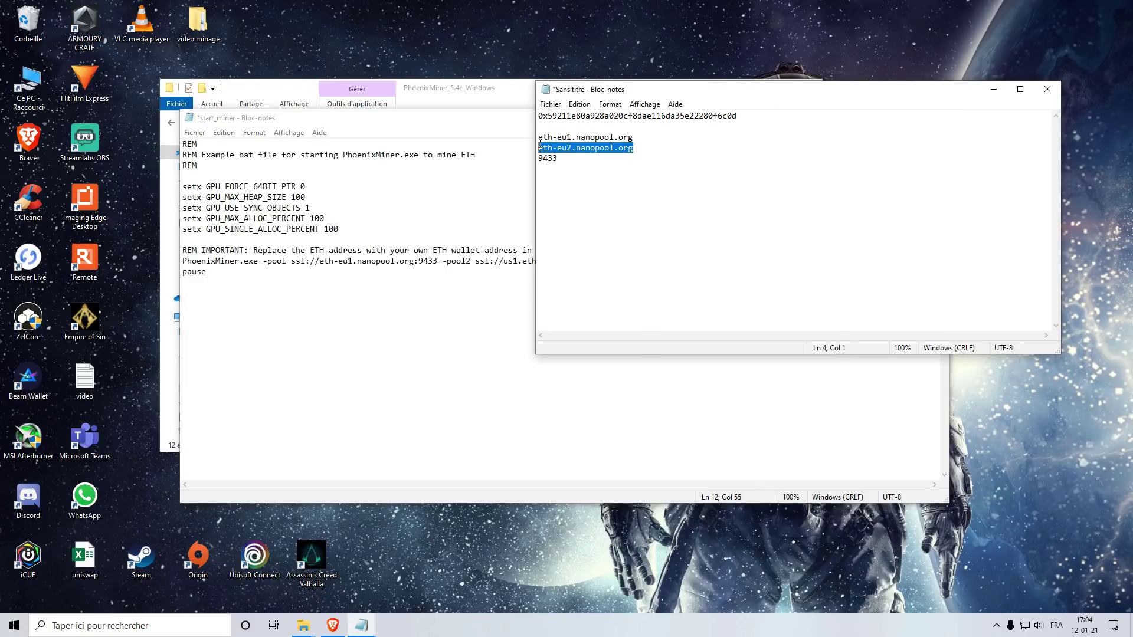
pyautogui.click(445, 318)
pyautogui.moveTo(504, 261); pyautogui.dragTo(583, 261)
pyautogui.hotkey('ctrl', 'v')
pyautogui.click(622, 263)
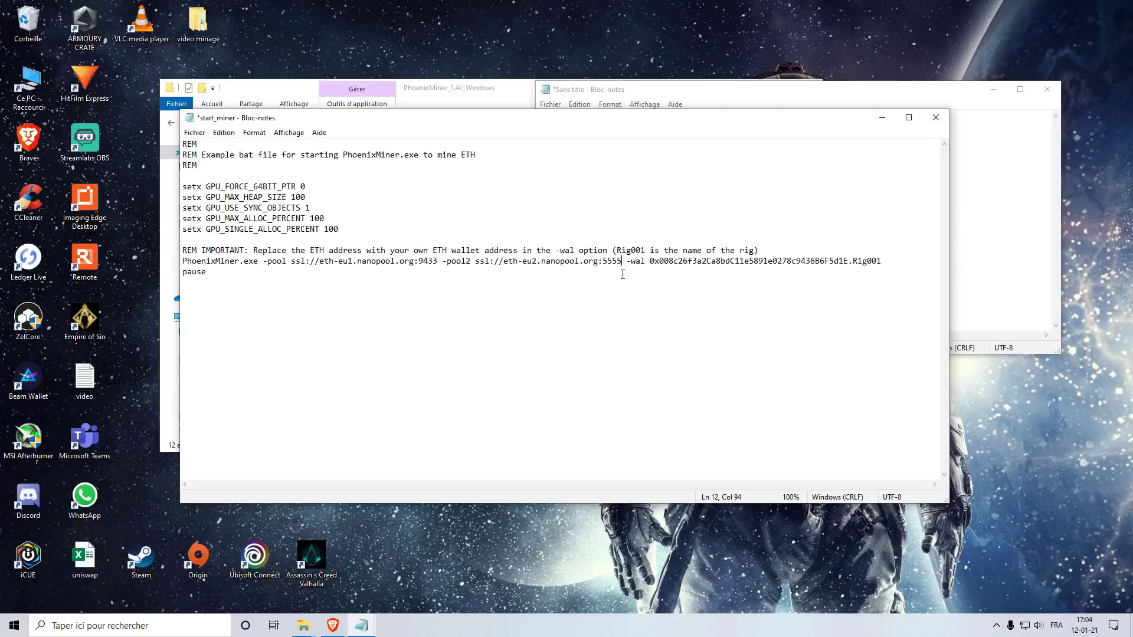
pyautogui.press('BackSpace')
pyautogui.press('BackSpace')
pyautogui.press('BackSpace')
pyautogui.press('BackSpace')
pyautogui.write('943')
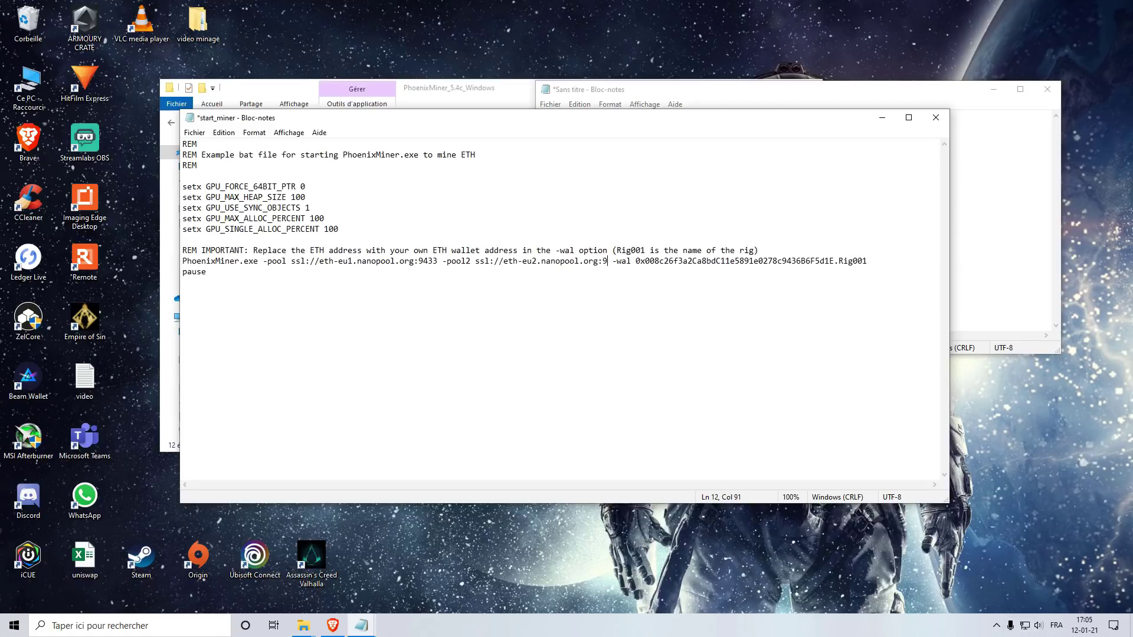
pyautogui.write('3')
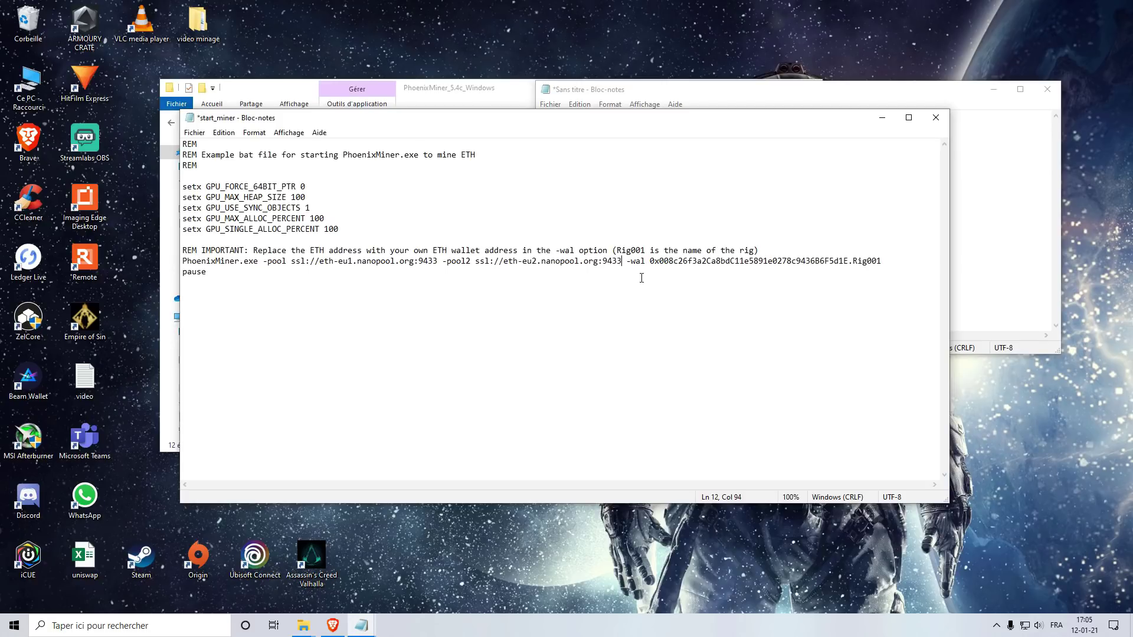
pyautogui.click(657, 290)
# Step: Replace the example -wal address with the saved ZelCore ETH wallet address
pyautogui.click(705, 95)
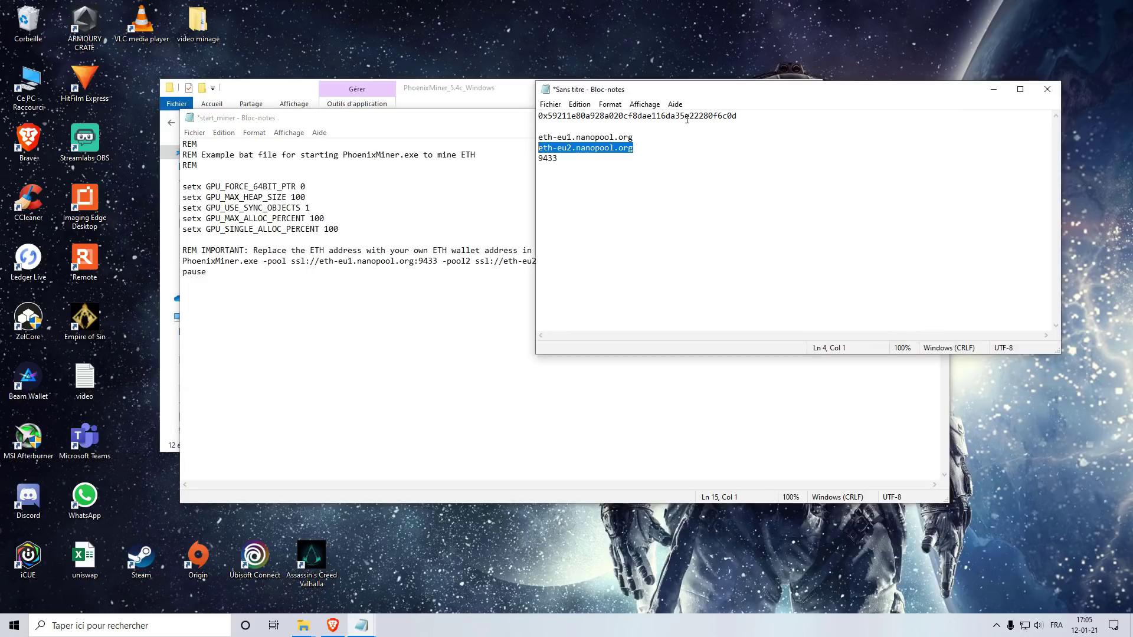
pyautogui.doubleClick(687, 116)
pyautogui.hotkey('ctrl', 'c')
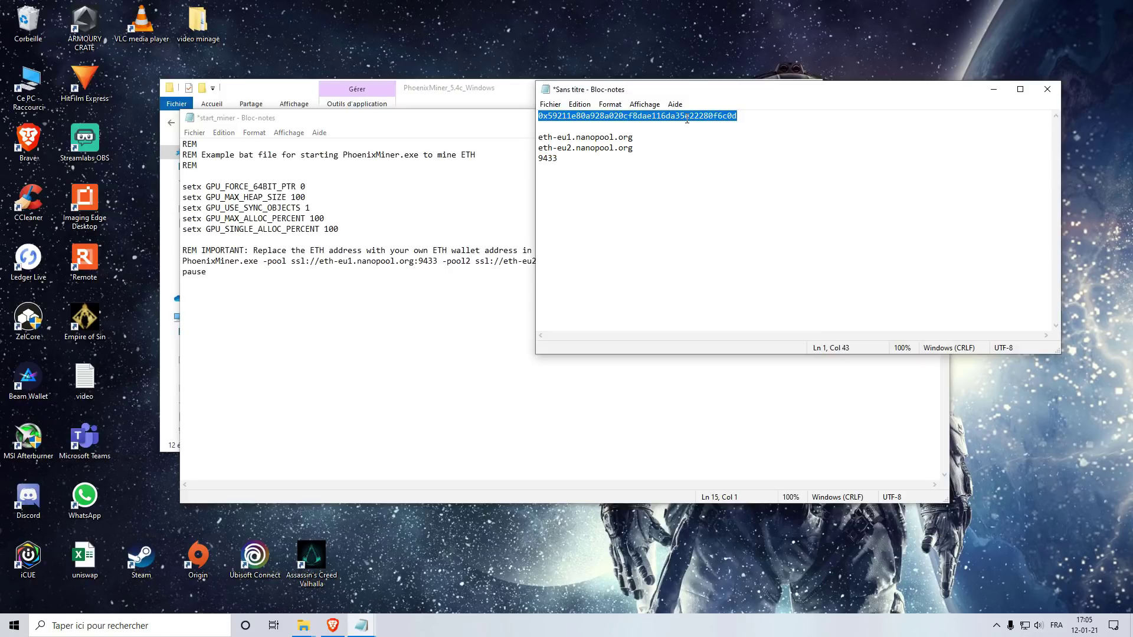
pyautogui.click(451, 351)
pyautogui.moveTo(652, 262); pyautogui.dragTo(848, 266)
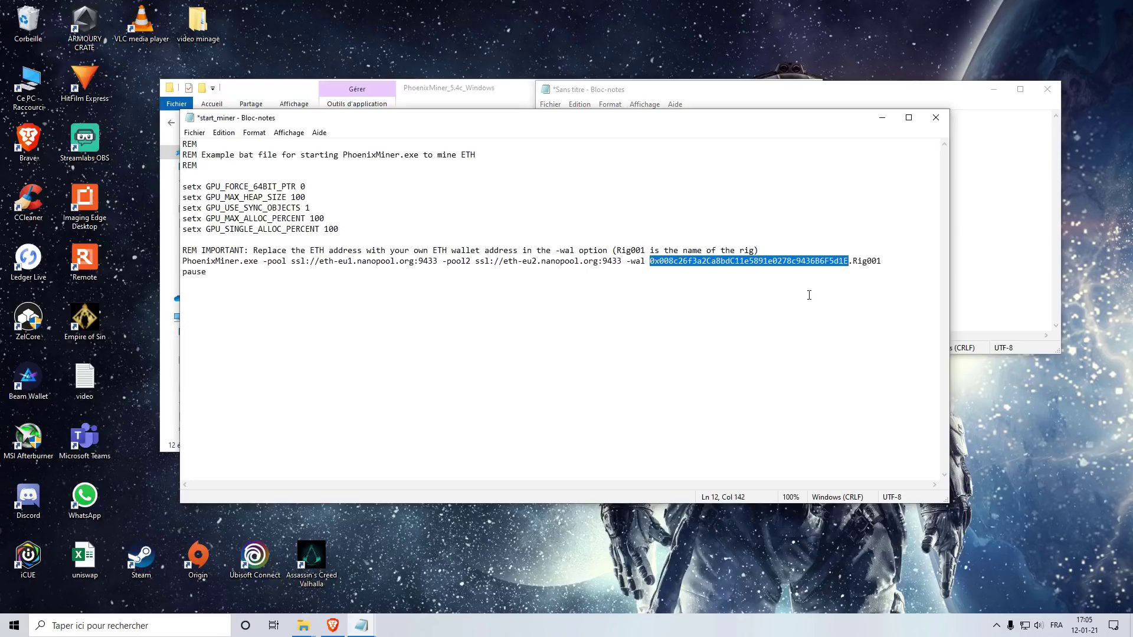
pyautogui.hotkey('ctrl', 'v')
pyautogui.click(784, 341)
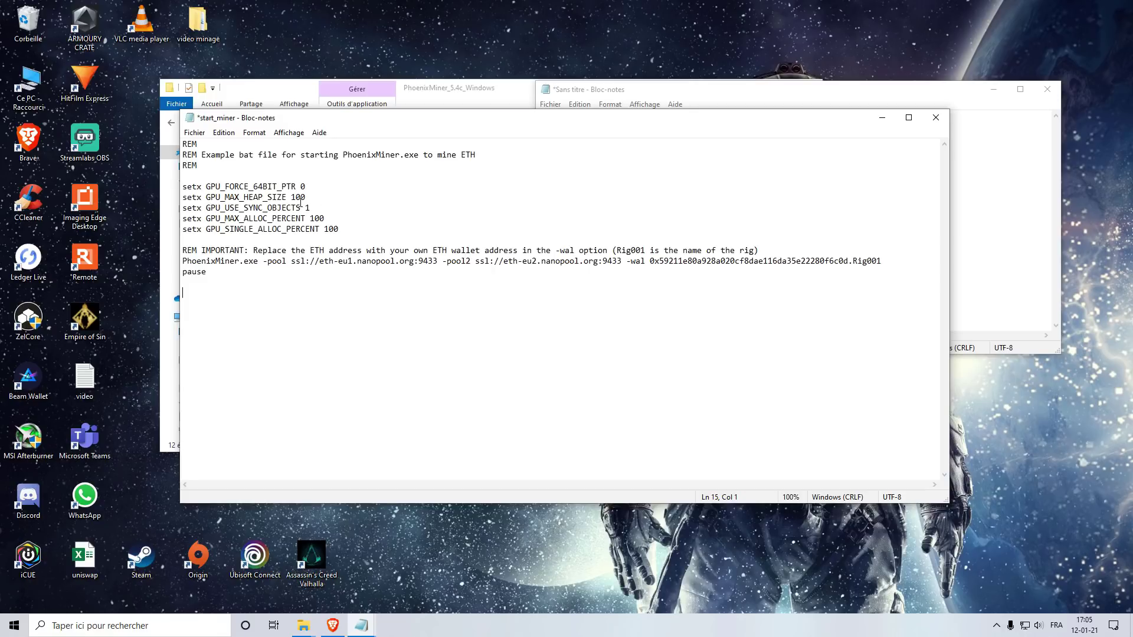
pyautogui.click(194, 132)
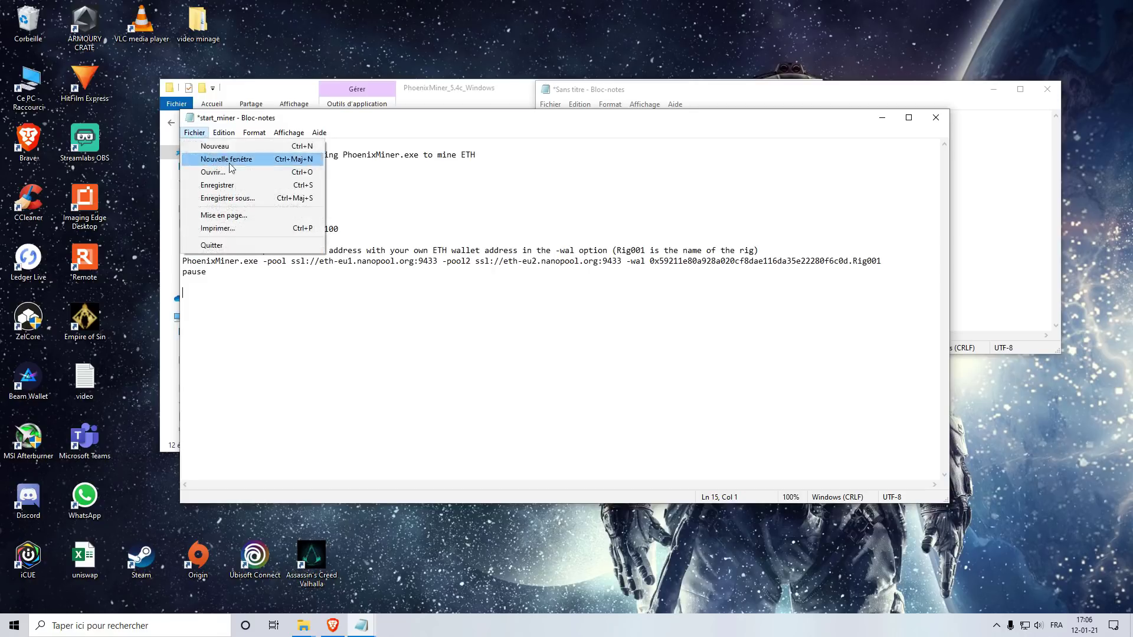
# Step: Save the edited script as Run ETH Nanopool.bat in PhoenixMiner_5.4c_Windows and close Notepad
pyautogui.click(246, 199)
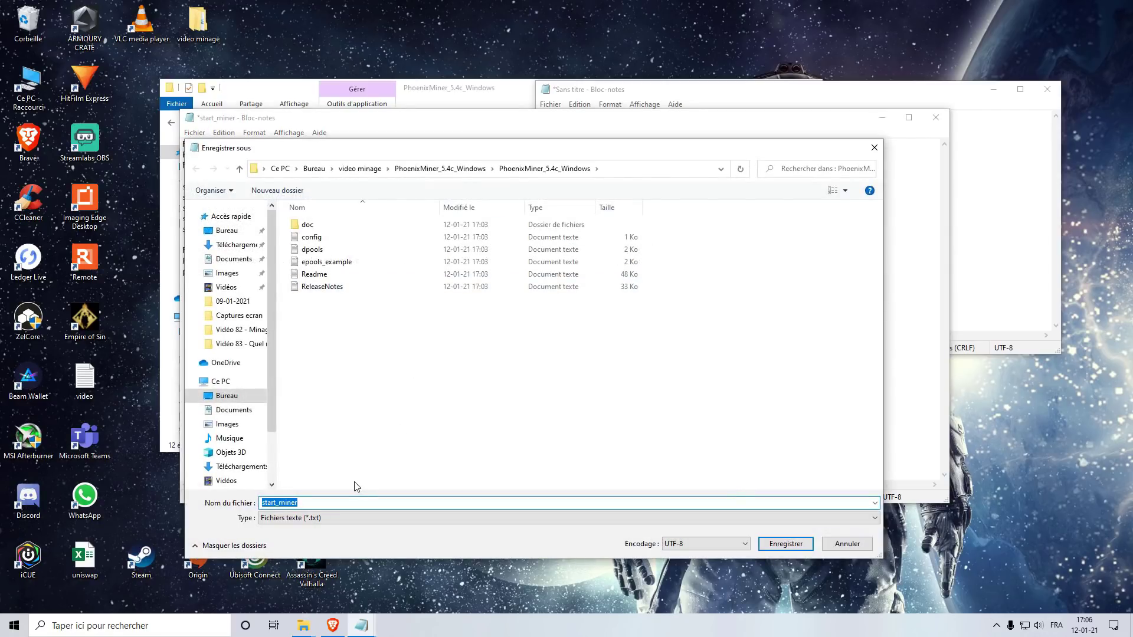
pyautogui.write('Run ETH Nanopool.bat')
pyautogui.press('Tab')
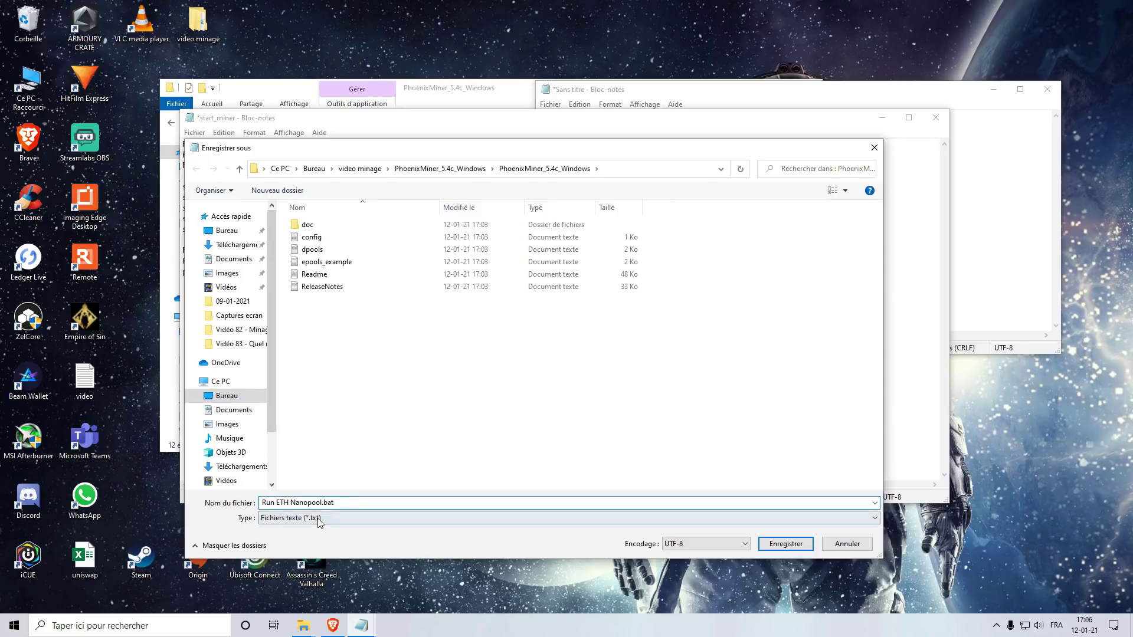
pyautogui.click(326, 504)
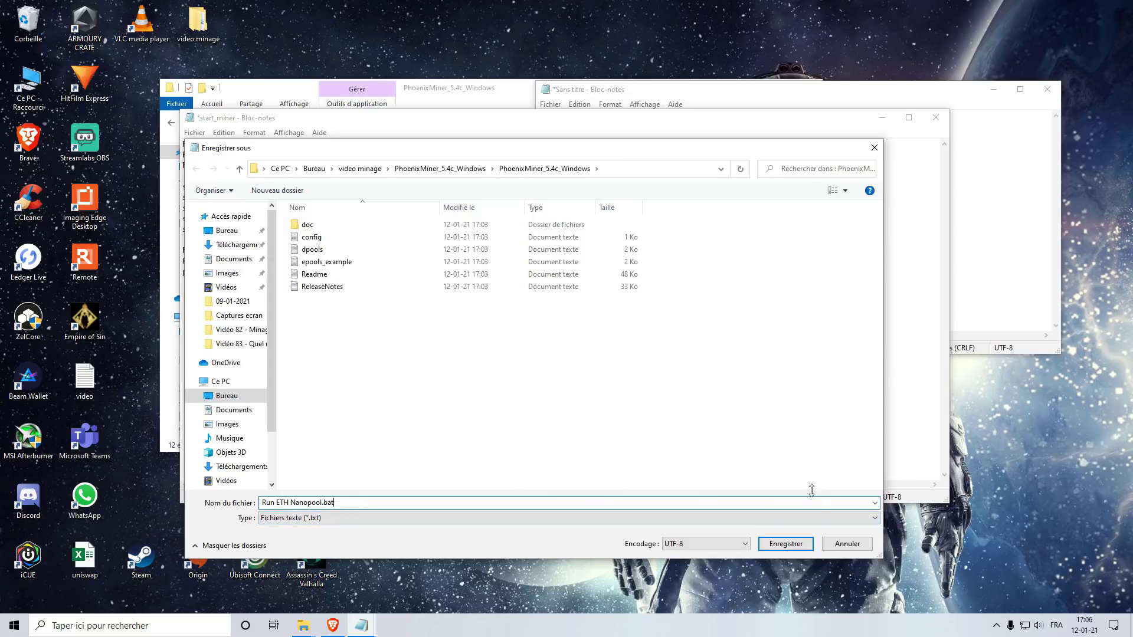
pyautogui.click(791, 544)
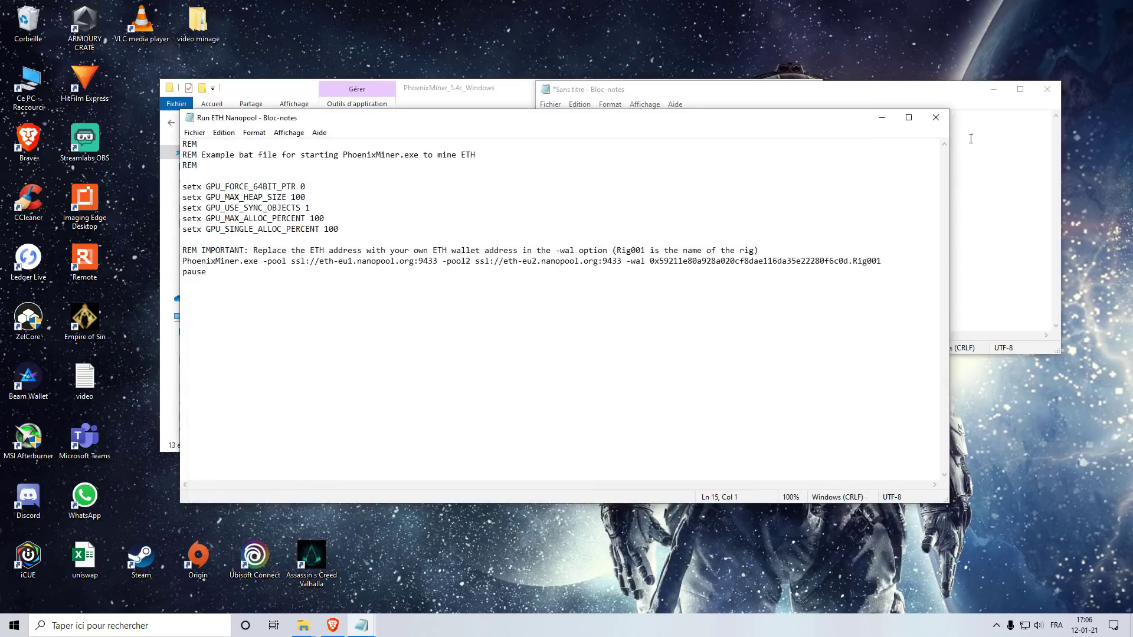
pyautogui.click(936, 118)
# Step: Launch Run ETH Nanopool, allow PhoenixMiner through the Defender firewall, and move its console aside
pyautogui.click(415, 366)
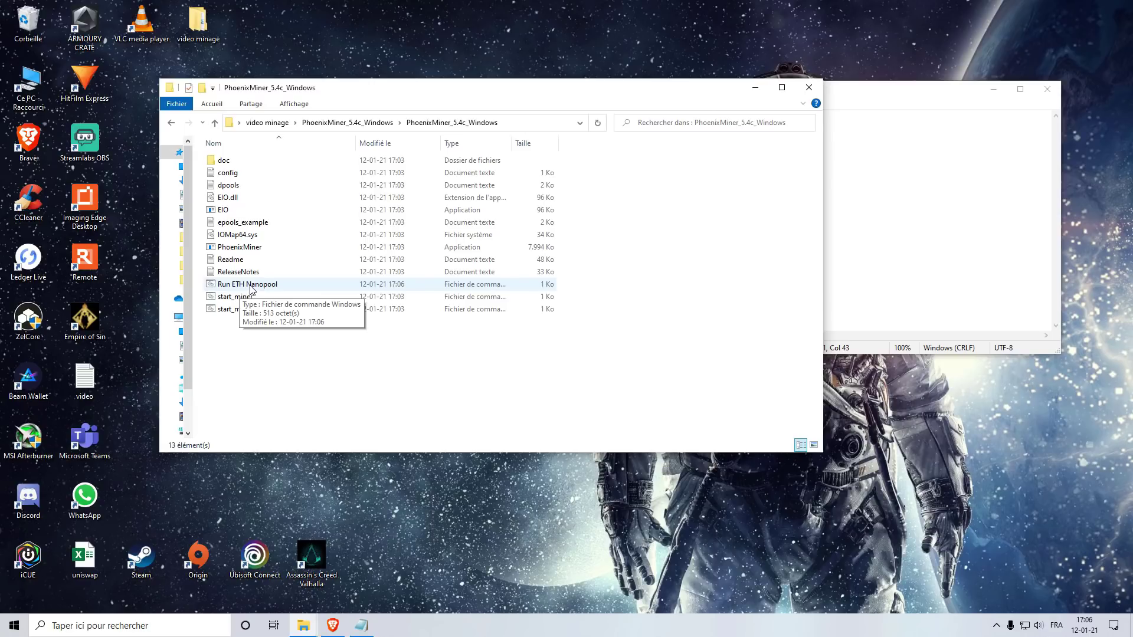
pyautogui.doubleClick(250, 285)
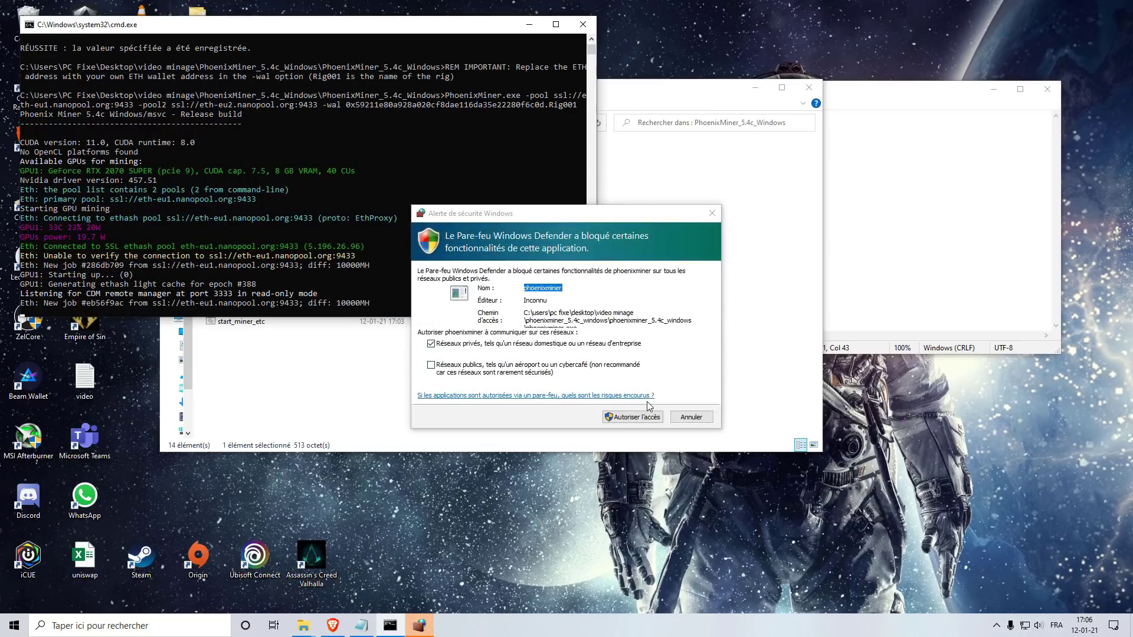
pyautogui.click(637, 418)
pyautogui.moveTo(428, 29); pyautogui.dragTo(613, 132)
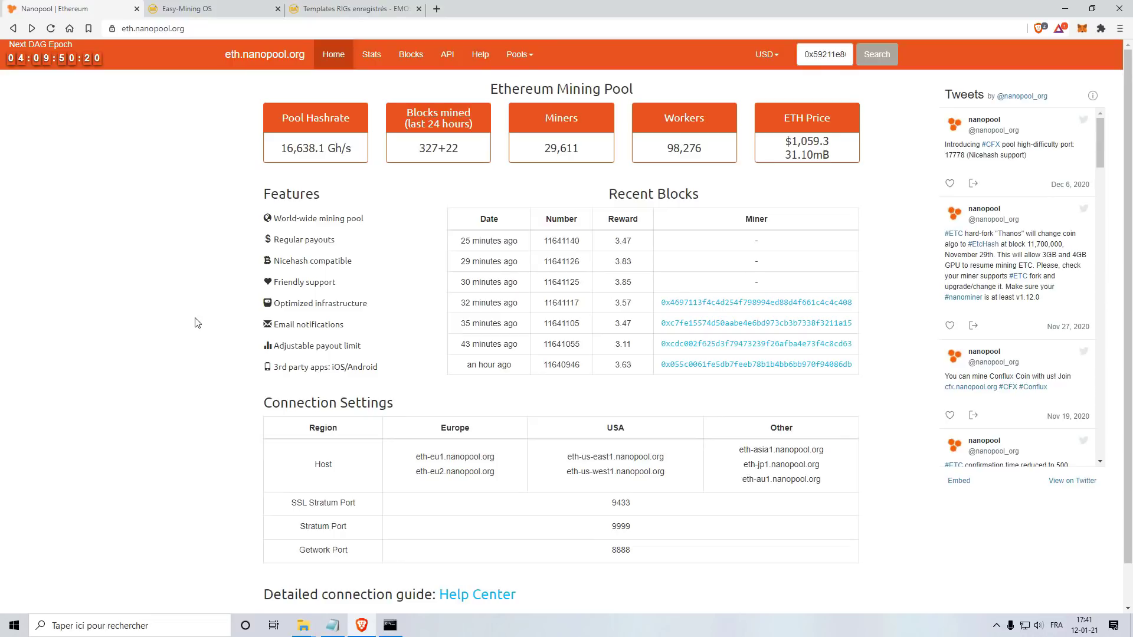
# Step: Look up the wallet address from the notes on eth.nanopool.org to show Rig001's account stats
pyautogui.click(333, 626)
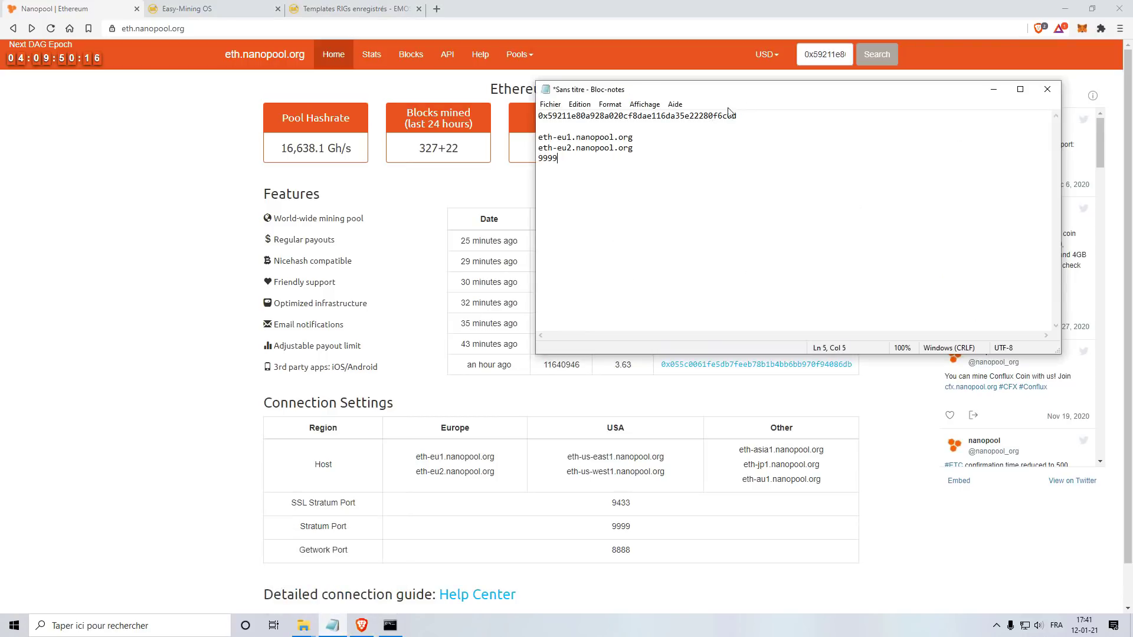
pyautogui.click(861, 26)
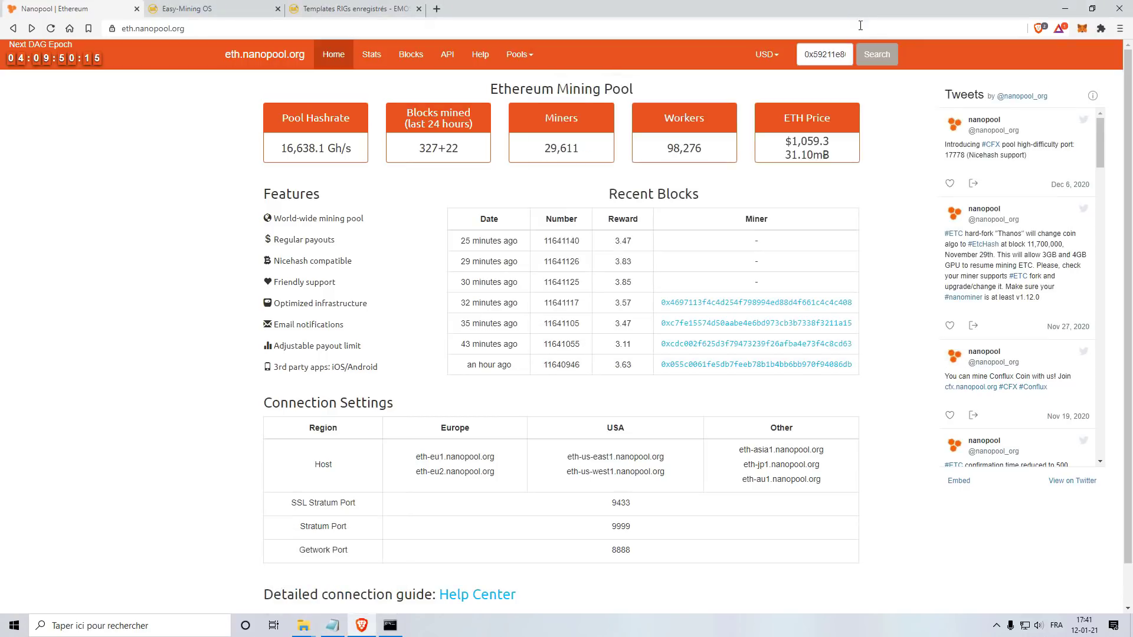
pyautogui.click(874, 56)
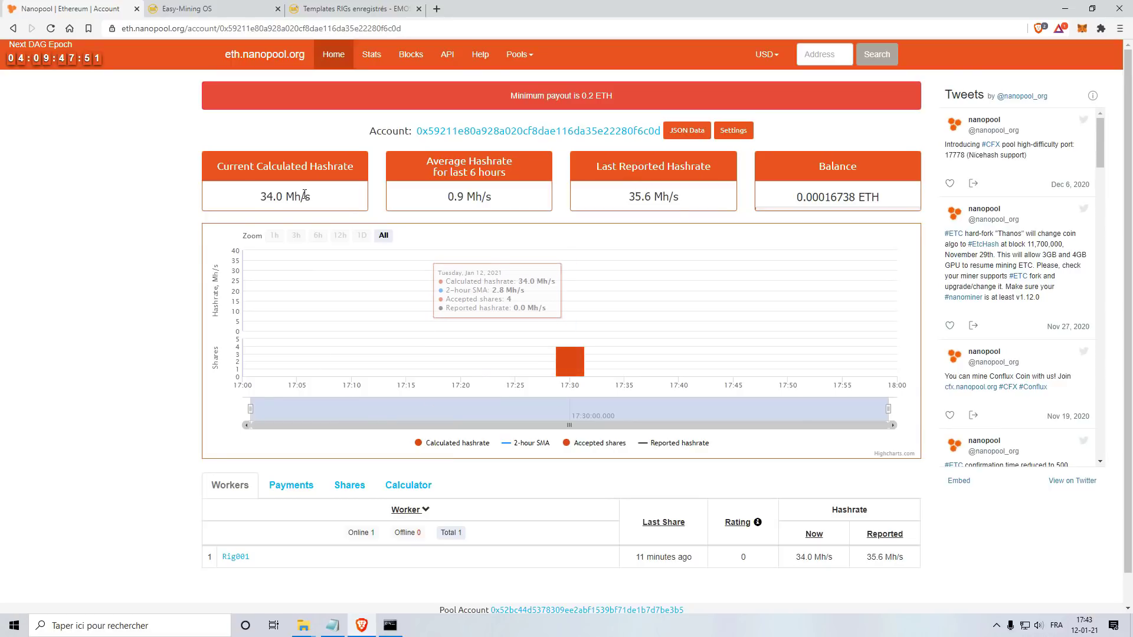
pyautogui.moveTo(425, 195)
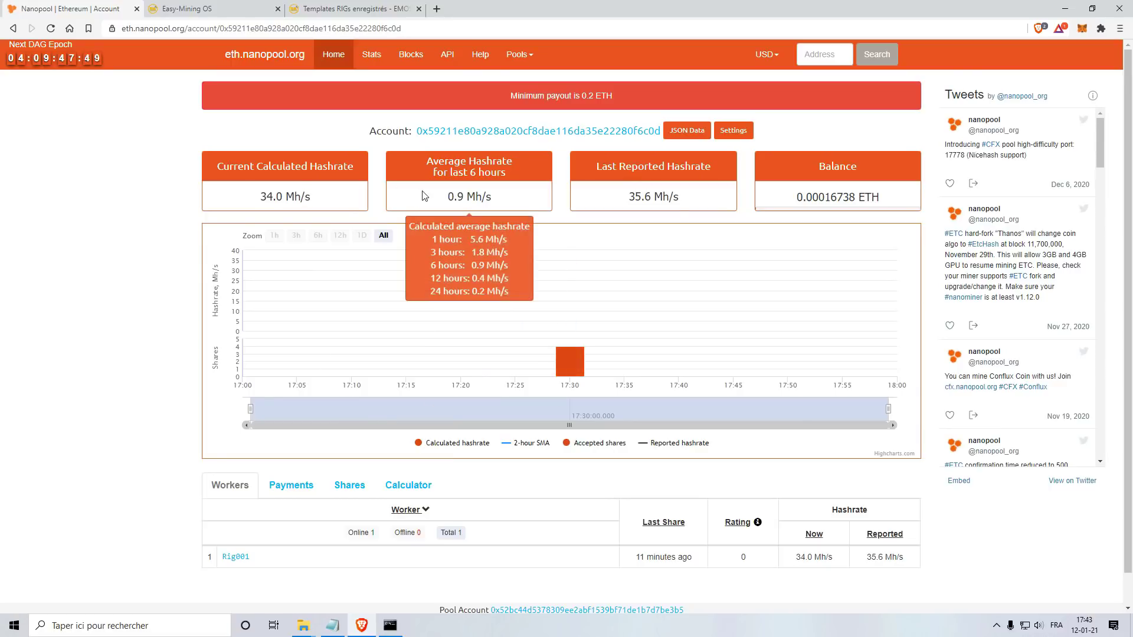
pyautogui.moveTo(500, 324)
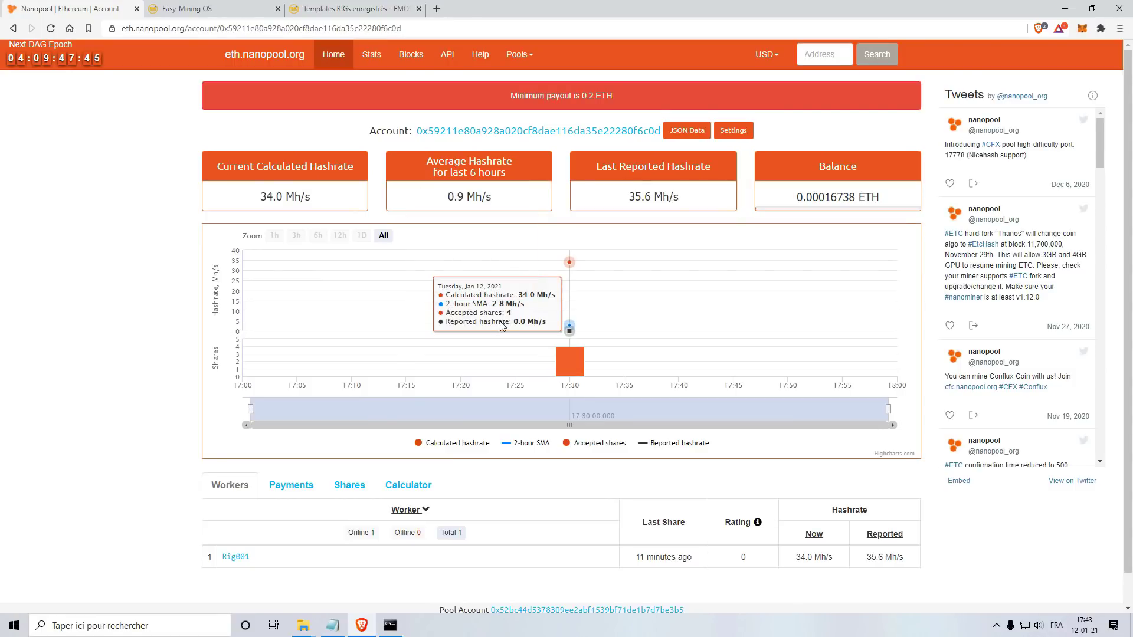
pyautogui.scroll(-1, 330, 378)
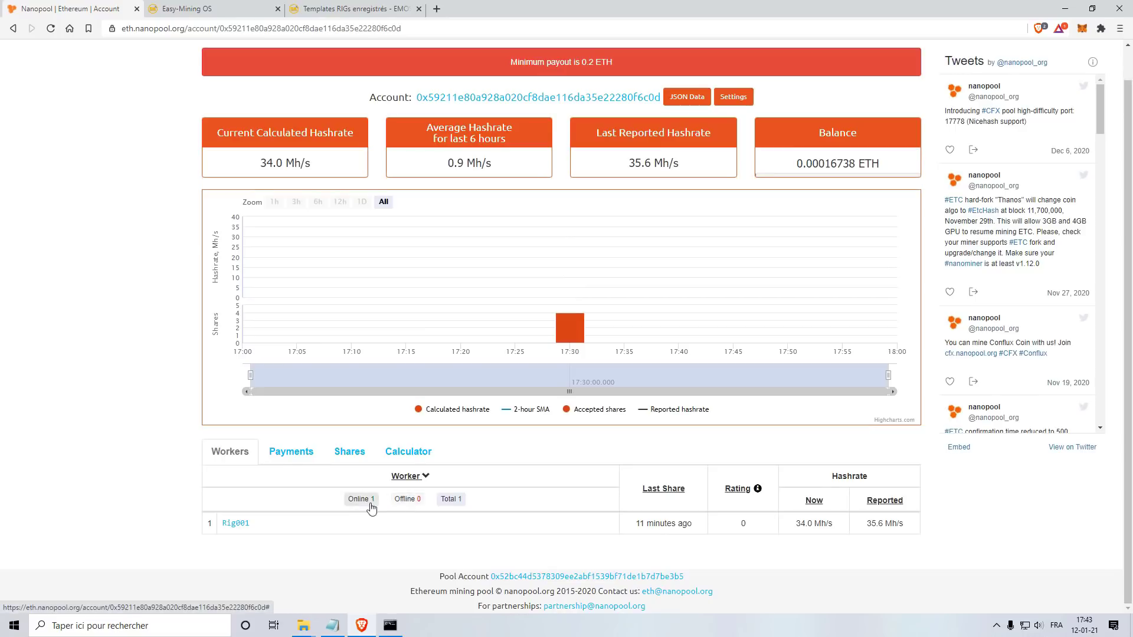
pyautogui.click(287, 452)
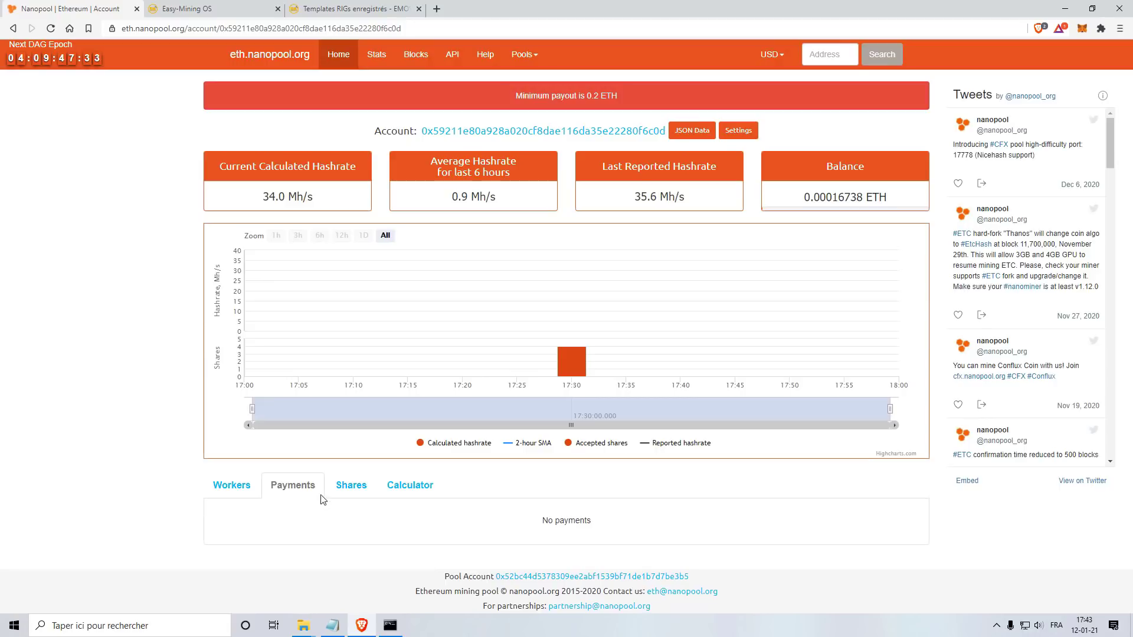
pyautogui.click(345, 485)
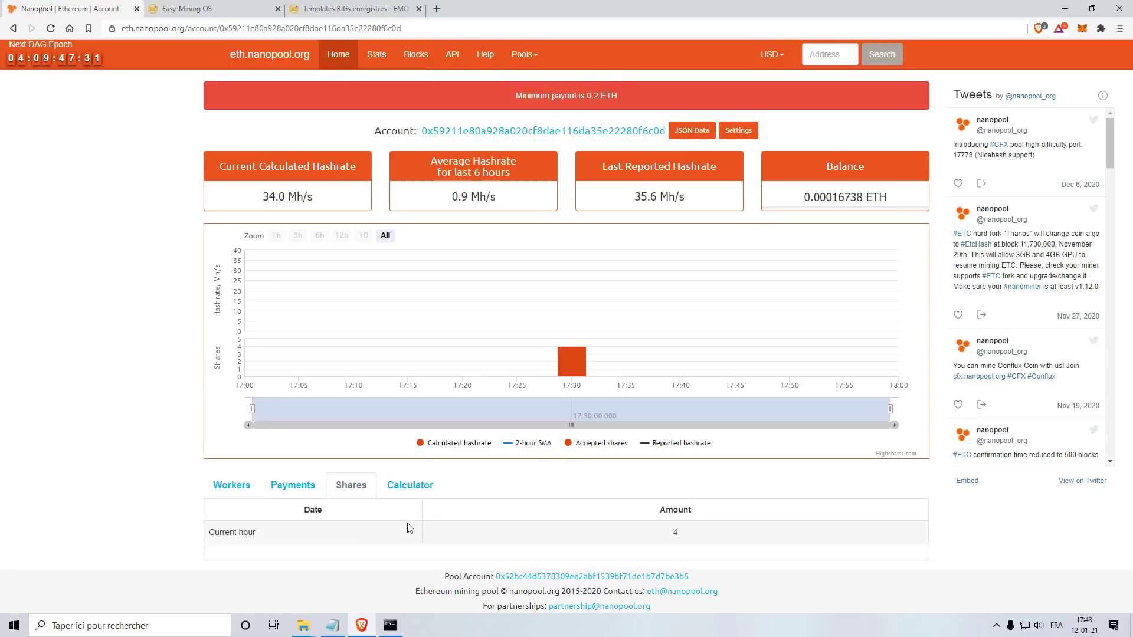
pyautogui.click(411, 489)
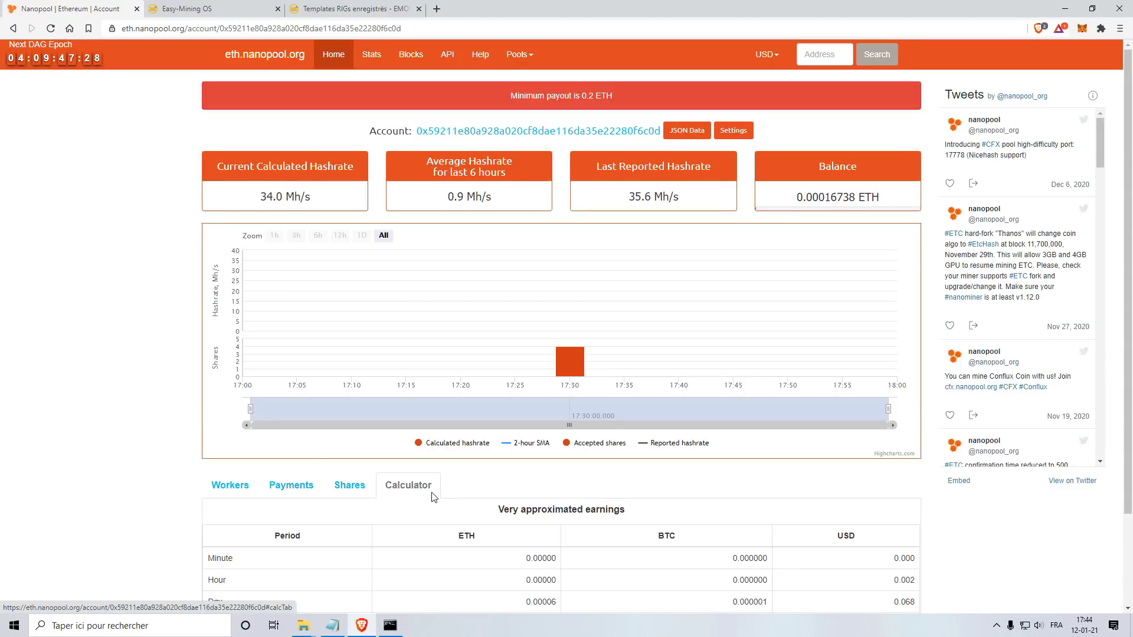
pyautogui.scroll(-2, 457, 490)
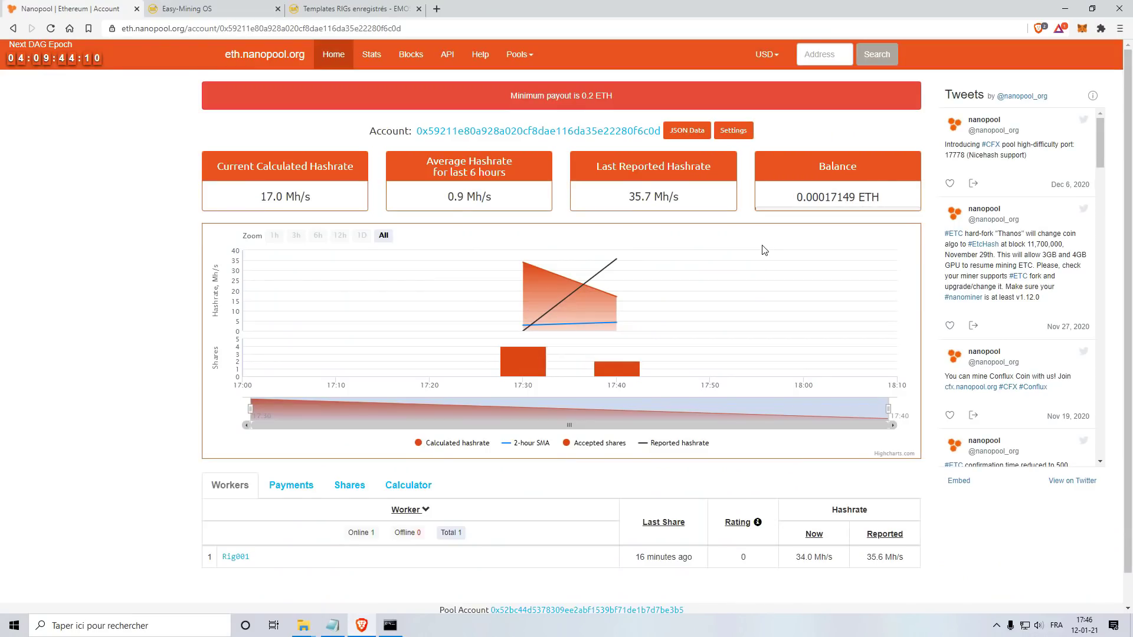
# Step: Check the running miner console, then open the Nanopool account's user settings
pyautogui.moveTo(803, 217)
pyautogui.click(390, 625)
pyautogui.moveTo(597, 326)
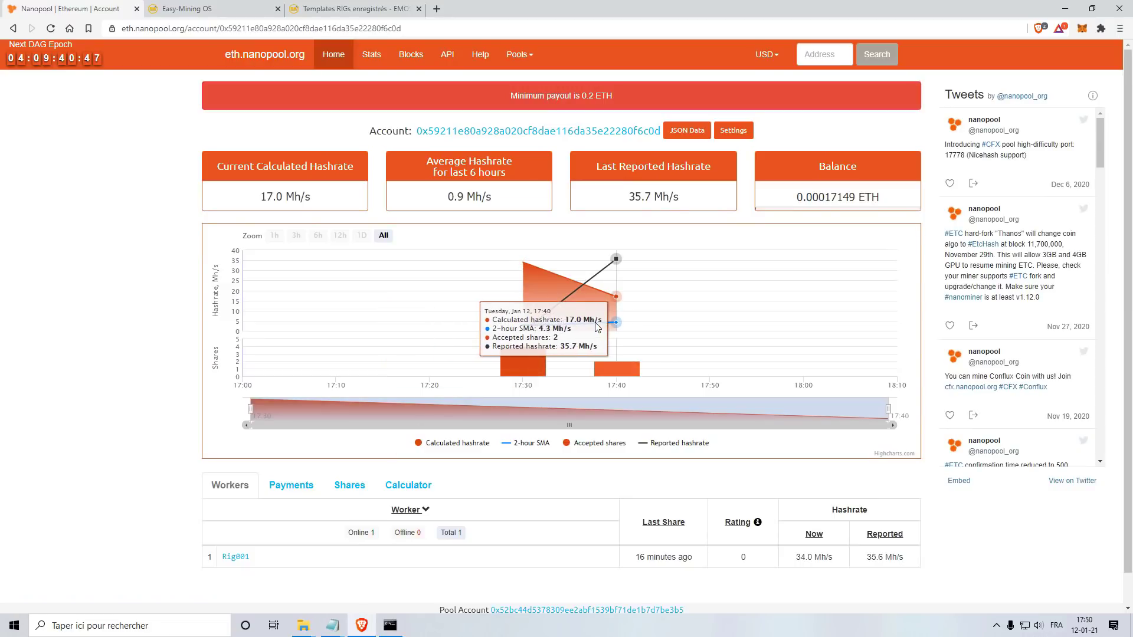
pyautogui.click(734, 130)
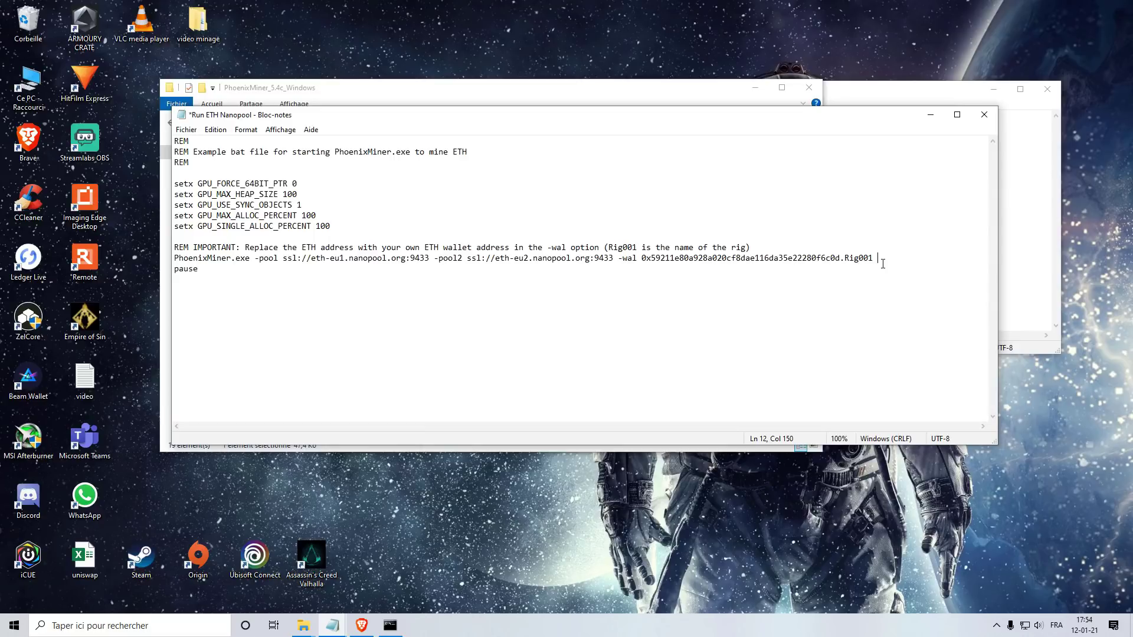
# Step: Append a -pass option with a short password to the PhoenixMiner command, leaving it unsaved
pyautogui.click(186, 129)
pyautogui.click(345, 330)
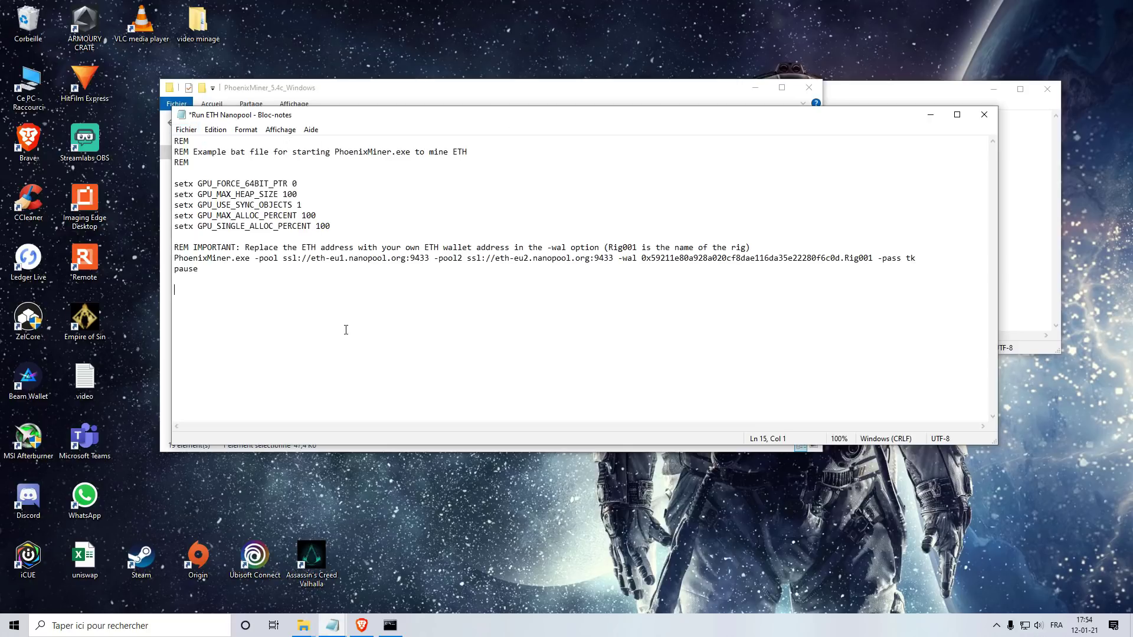